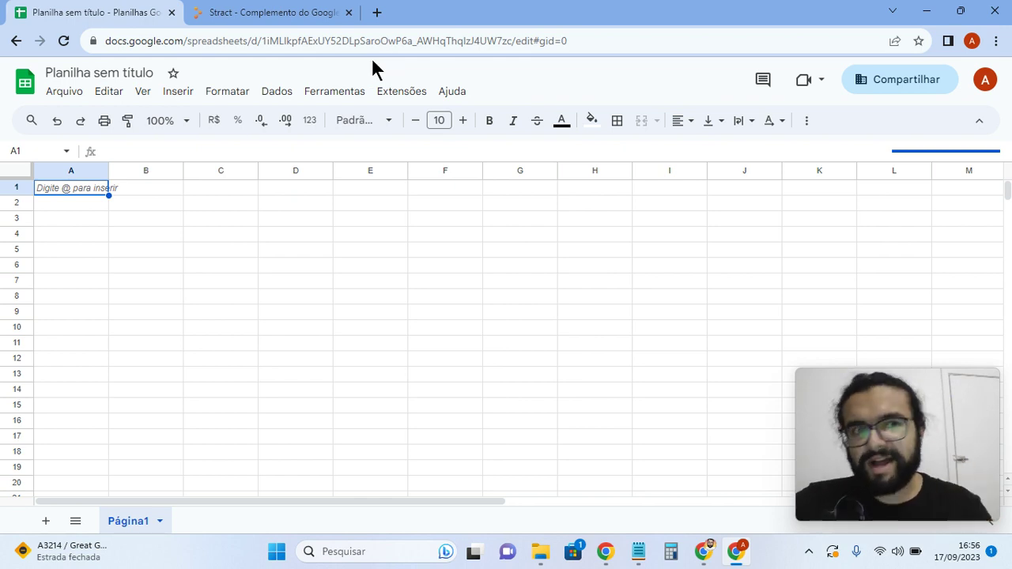
Step: Switch to the Stract website and read the homepage headline about Supermetrics and Adveronix
{"action": "left_click", "coordinate": [306, 14]}
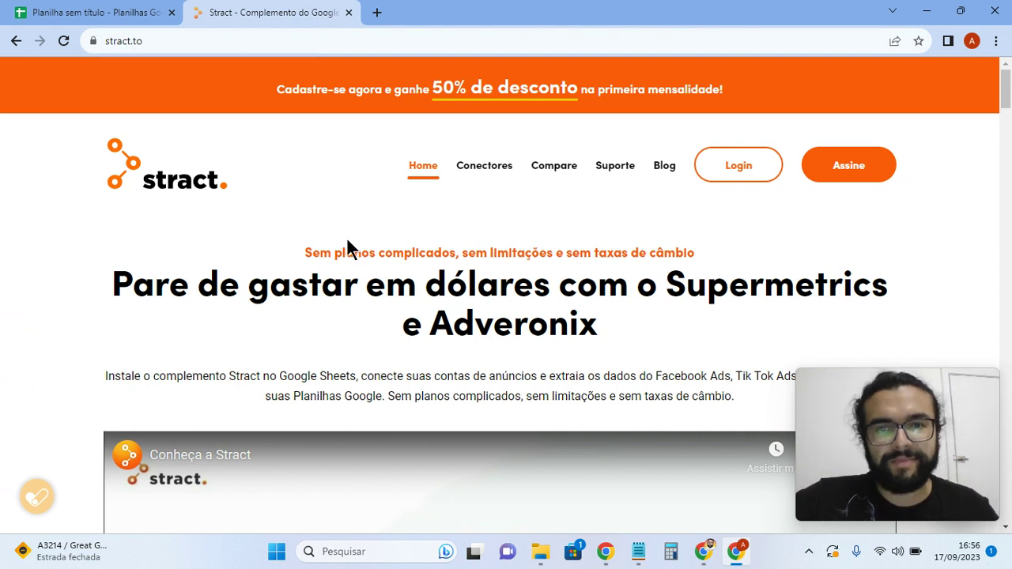
{"action": "left_click_drag", "start_coordinate": [316, 294], "coordinate": [220, 326]}
{"action": "left_click", "coordinate": [182, 297]}
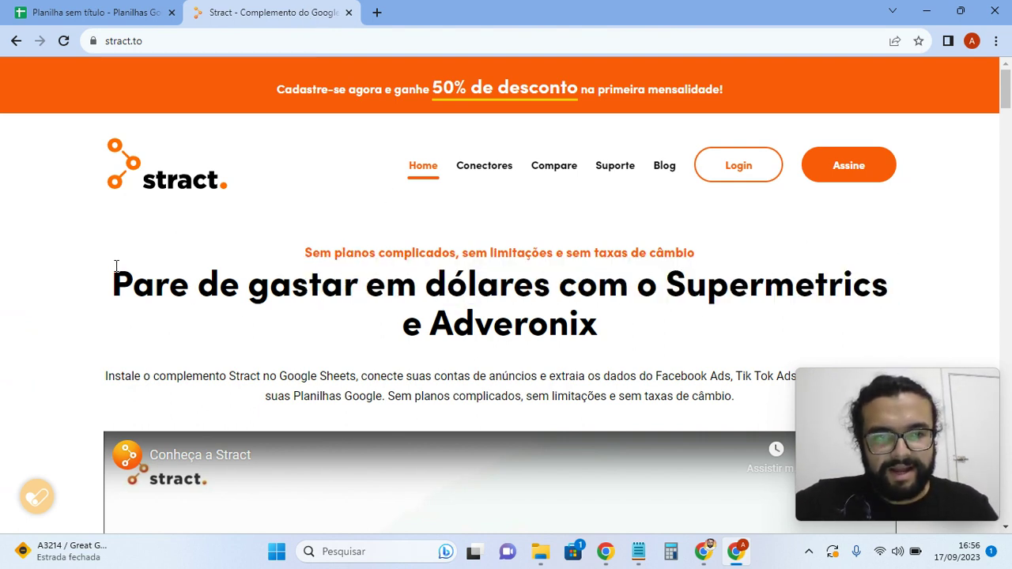
{"action": "left_click_drag", "start_coordinate": [110, 285], "coordinate": [751, 325]}
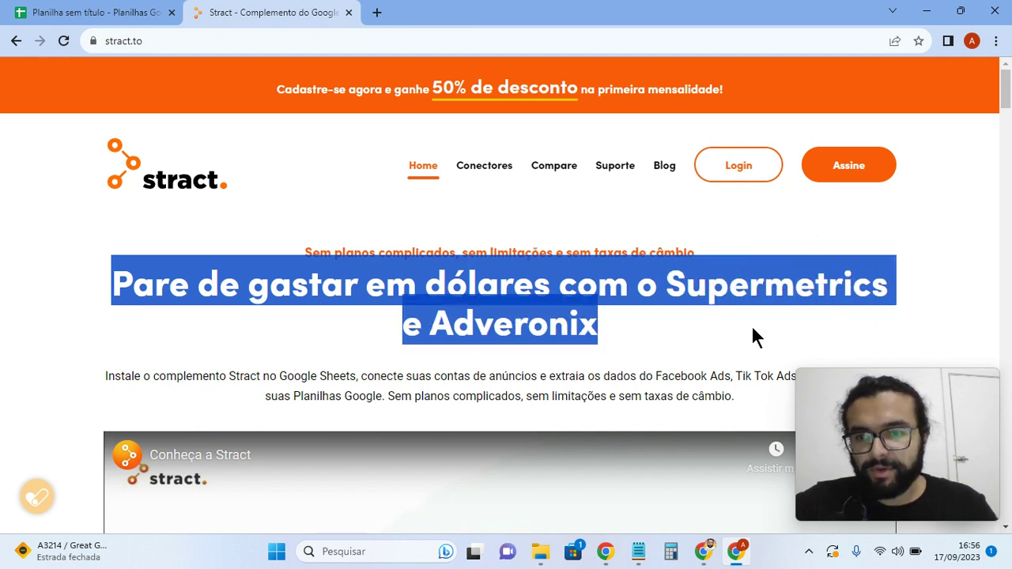
{"action": "left_click", "coordinate": [638, 319]}
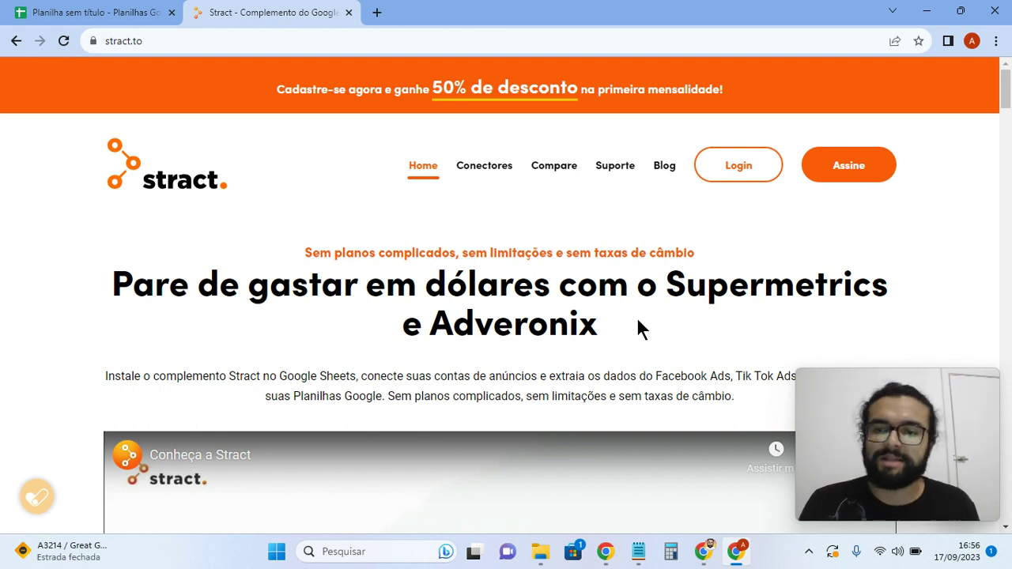
Step: Open the Stract connectors page and review the available Google Sheets connectors, from Facebook Ads to Linkedin Ads
{"action": "left_click", "coordinate": [475, 170]}
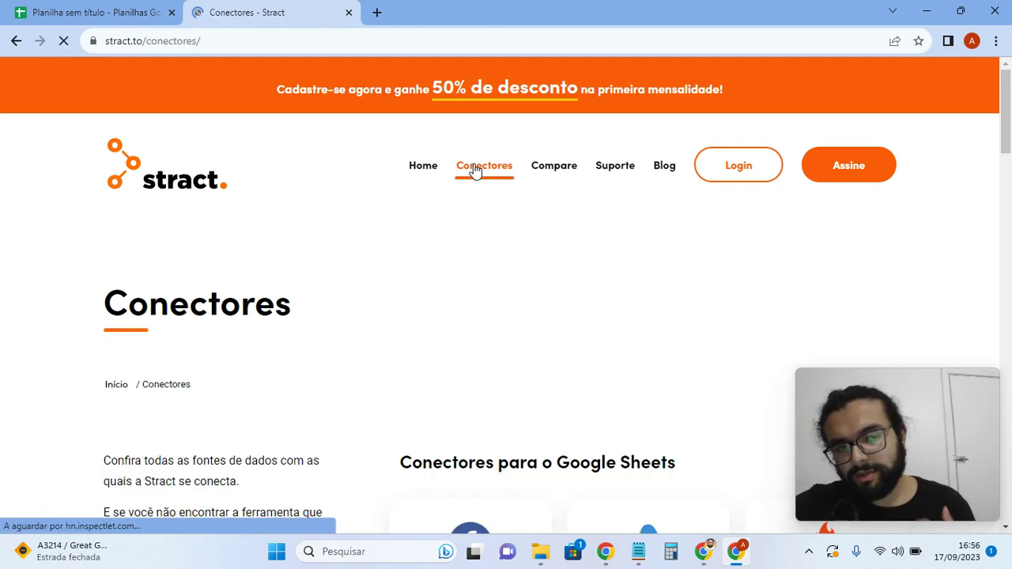
{"action": "scroll", "coordinate": [531, 193], "scroll_direction": "down", "scroll_amount": 2}
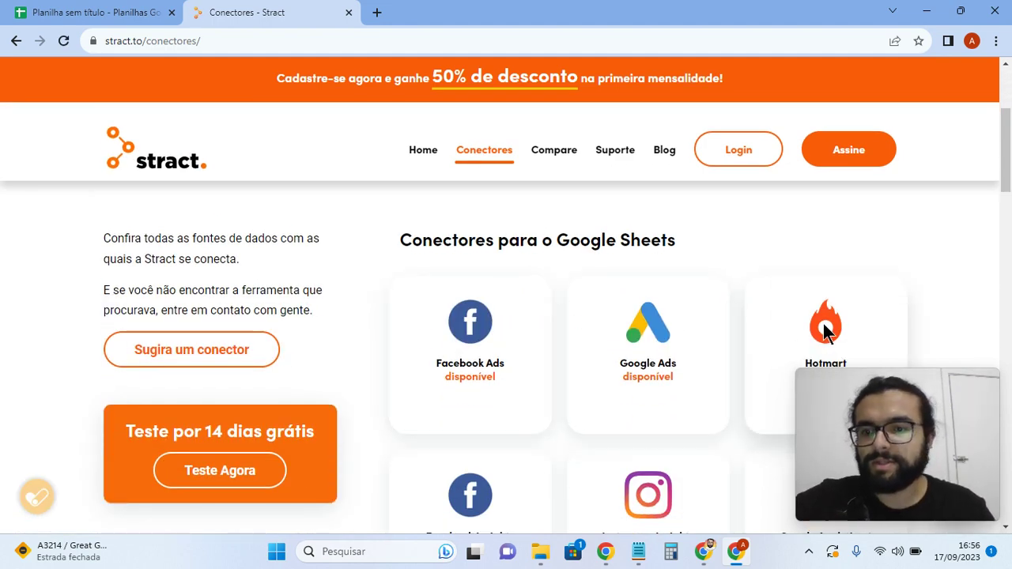
{"action": "scroll", "coordinate": [826, 316], "scroll_direction": "down", "scroll_amount": 2}
{"action": "scroll", "coordinate": [514, 253], "scroll_direction": "down", "scroll_amount": 2}
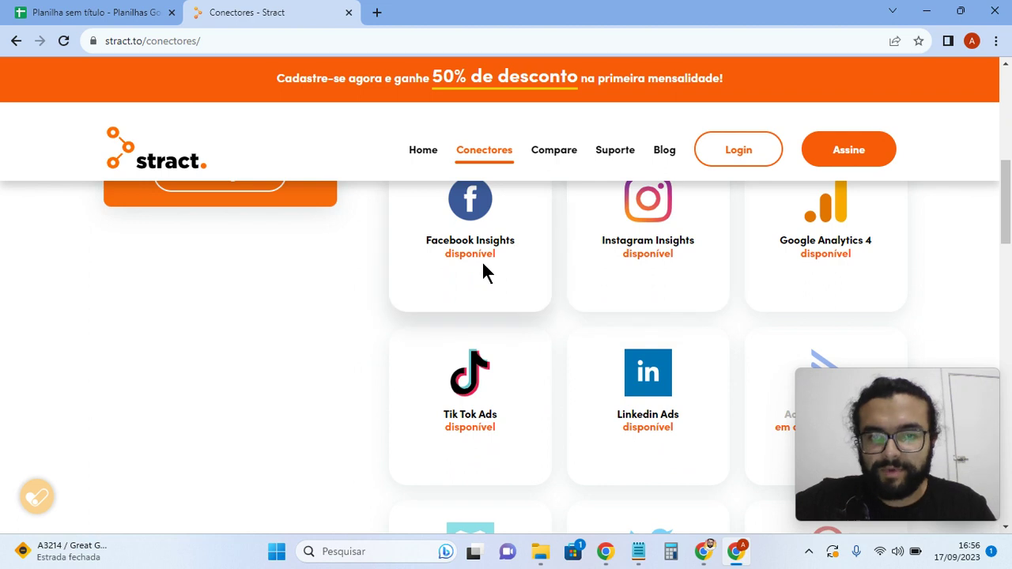
{"action": "scroll", "coordinate": [483, 271], "scroll_direction": "up", "scroll_amount": 2}
{"action": "scroll", "coordinate": [525, 304], "scroll_direction": "up", "scroll_amount": 1}
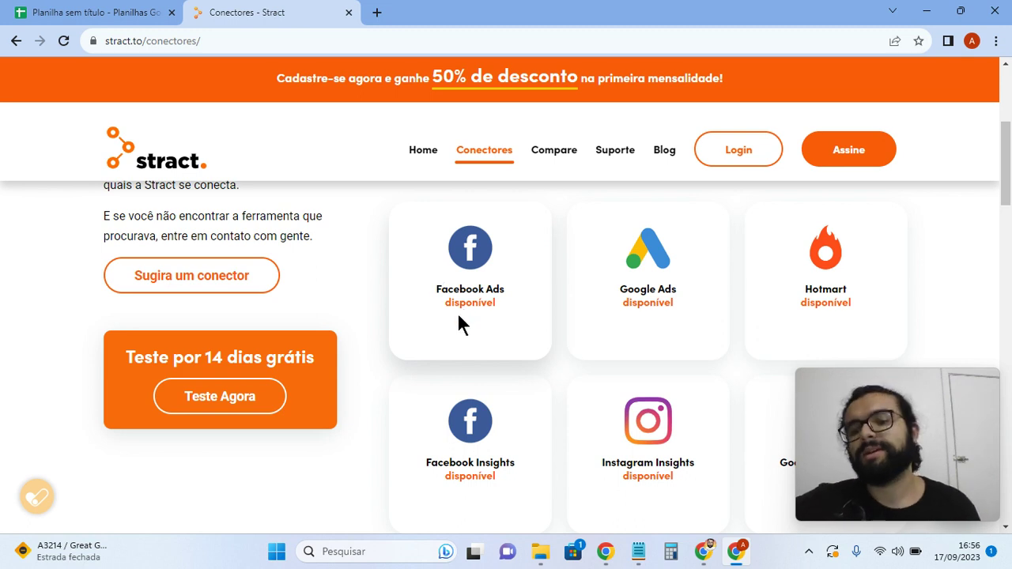
{"action": "scroll", "coordinate": [458, 321], "scroll_direction": "down", "scroll_amount": 2}
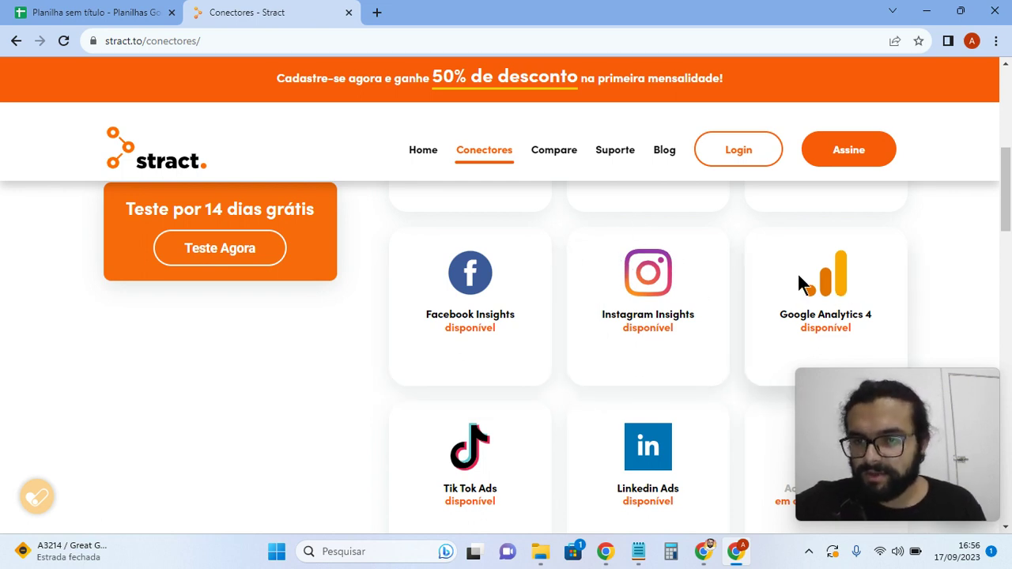
{"action": "scroll", "coordinate": [590, 300], "scroll_direction": "down", "scroll_amount": 3}
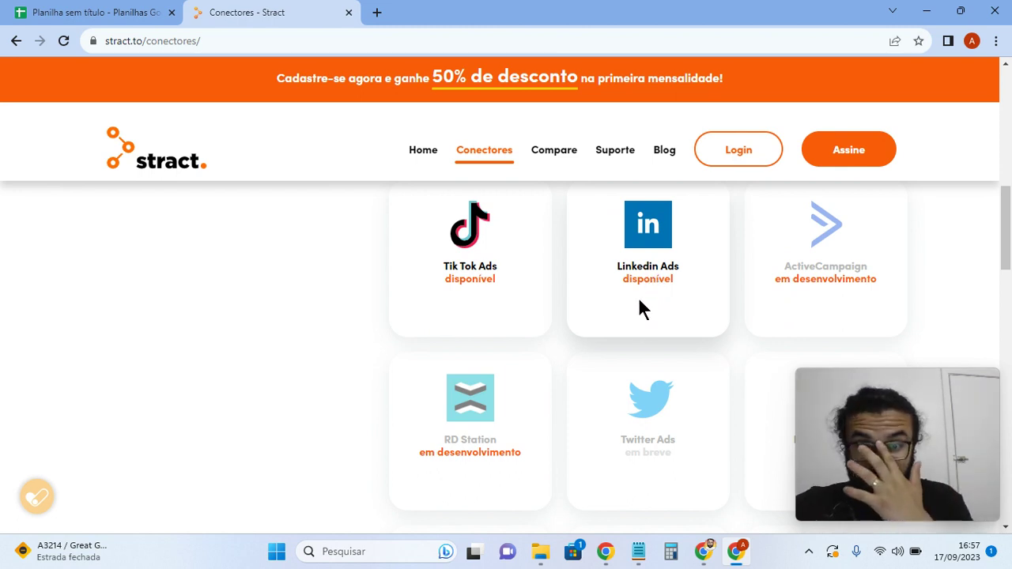
Step: Examine the connectors in development or coming soon, from ActiveCampaign and RD Station to Convertkit
{"action": "double_click", "coordinate": [816, 267]}
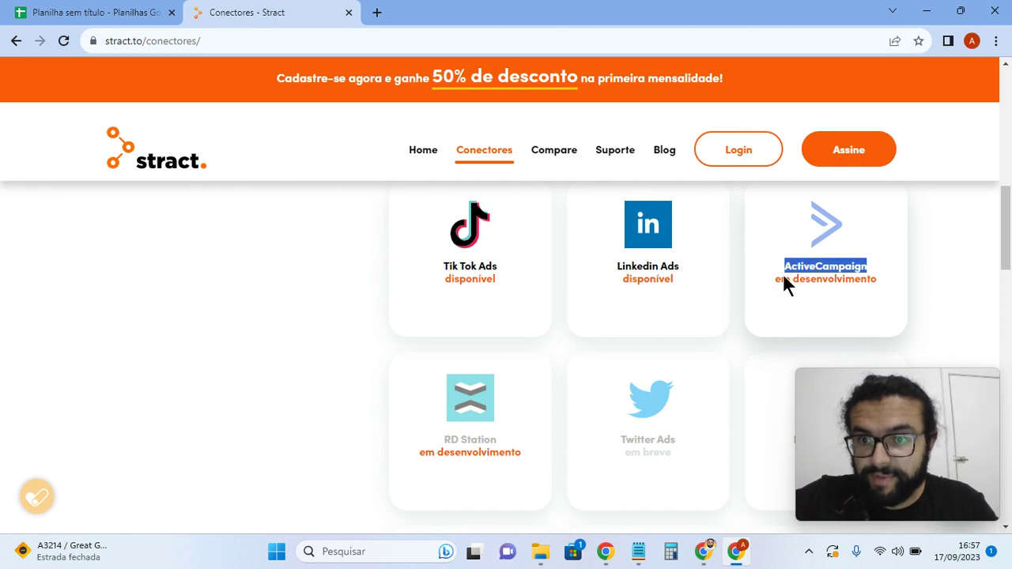
{"action": "triple_click", "coordinate": [471, 439]}
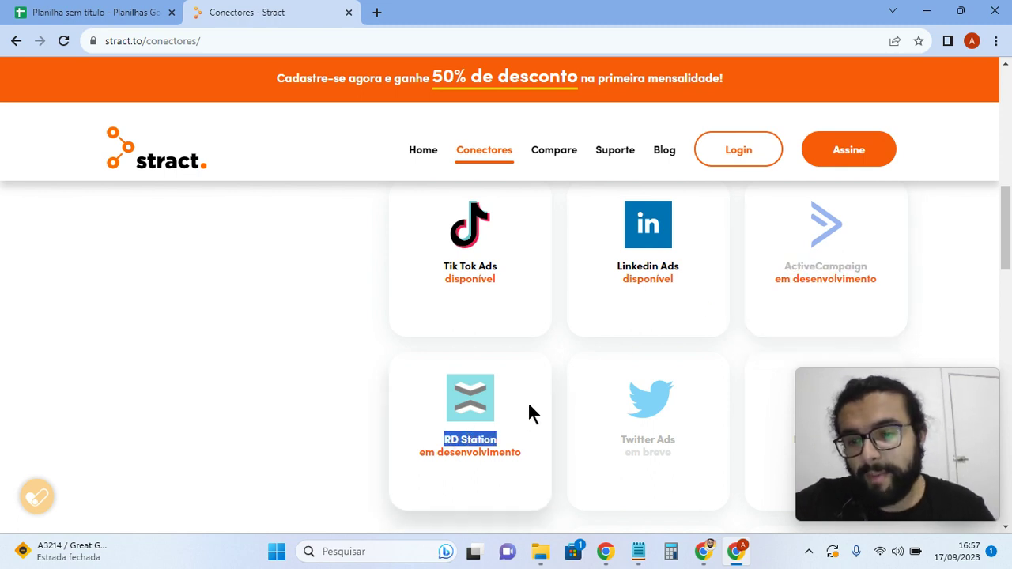
{"action": "left_click", "coordinate": [324, 352]}
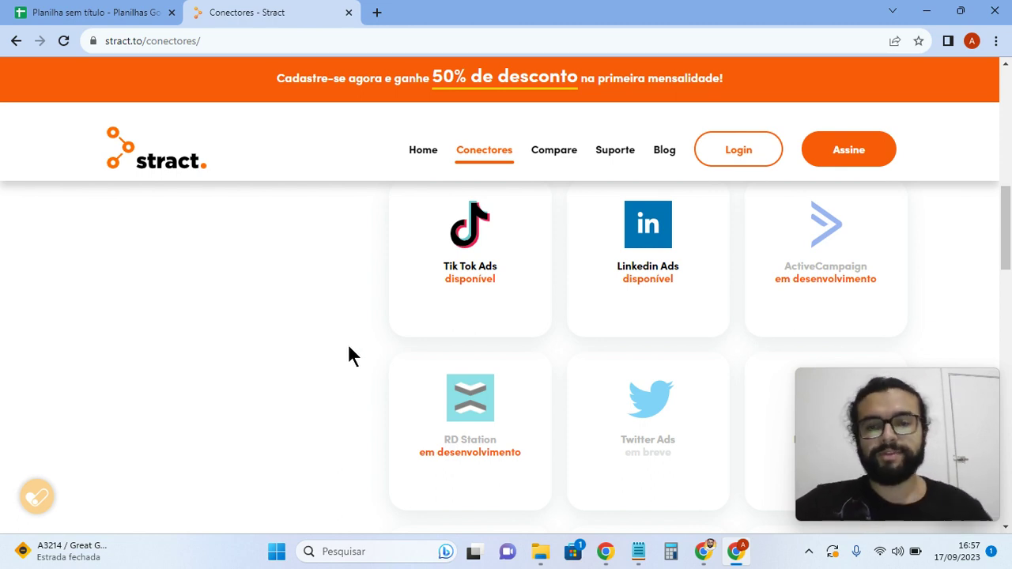
{"action": "scroll", "coordinate": [347, 355], "scroll_direction": "down", "scroll_amount": 2}
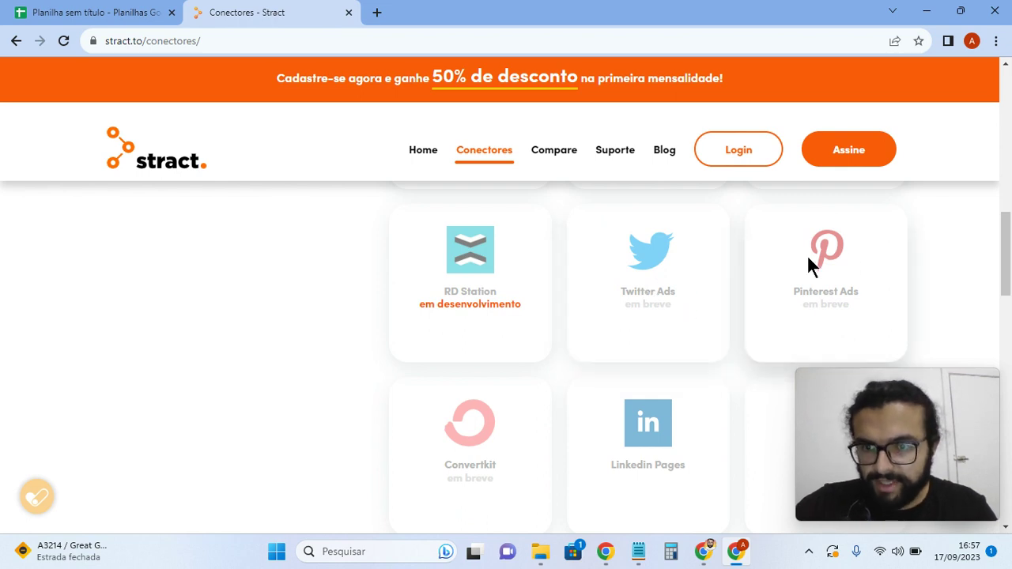
{"action": "scroll", "coordinate": [794, 273], "scroll_direction": "down", "scroll_amount": 2}
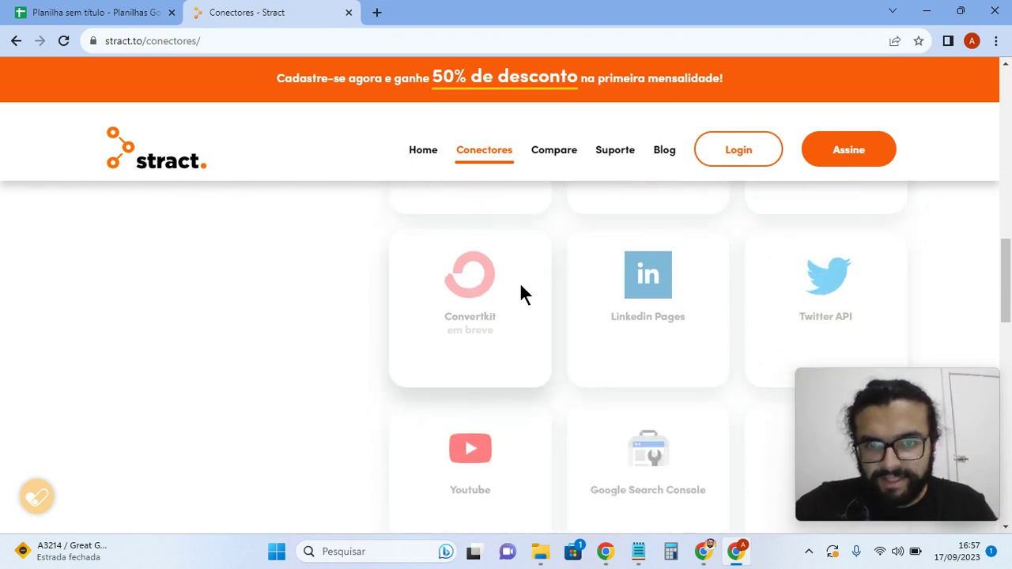
{"action": "scroll", "coordinate": [843, 267], "scroll_direction": "down", "scroll_amount": 1}
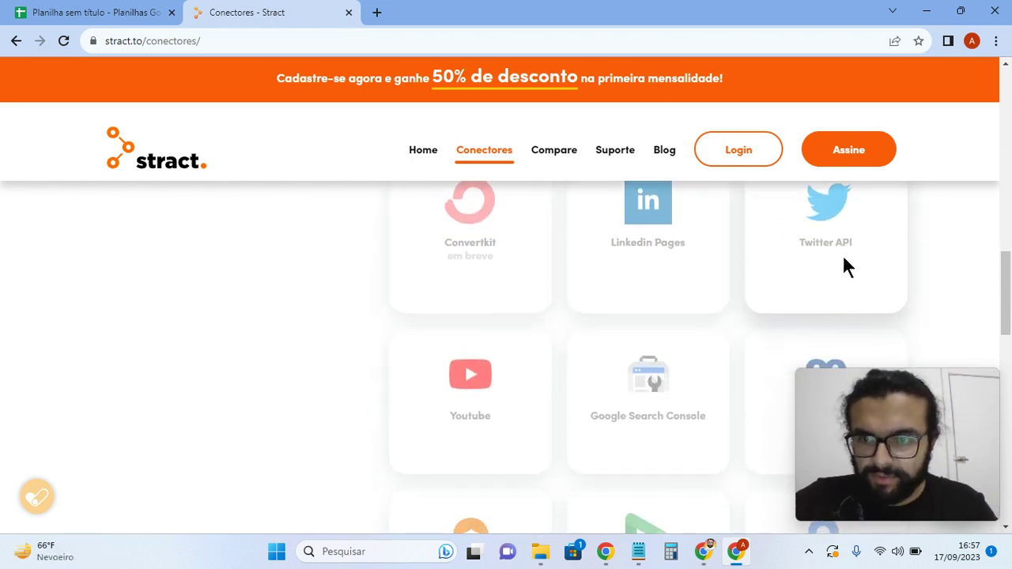
Step: Review the remaining planned connectors, including Google Search Console, Taboola, Display & Video 360, PostgreSQL and BigQuery, and return to the start of the list
{"action": "scroll", "coordinate": [824, 271], "scroll_direction": "down", "scroll_amount": 2}
{"action": "triple_click", "coordinate": [631, 265]}
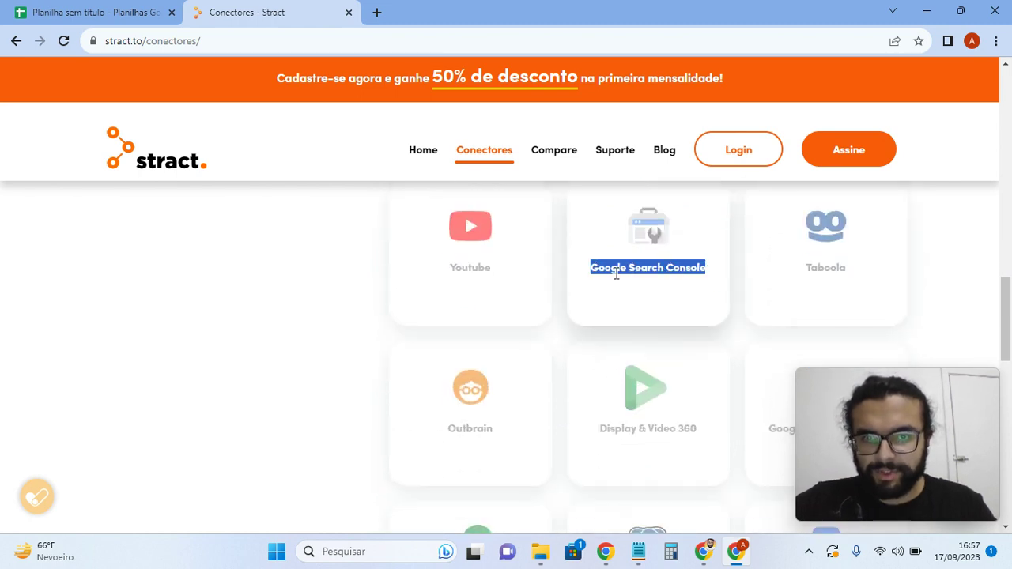
{"action": "double_click", "coordinate": [490, 266]}
{"action": "double_click", "coordinate": [830, 267]}
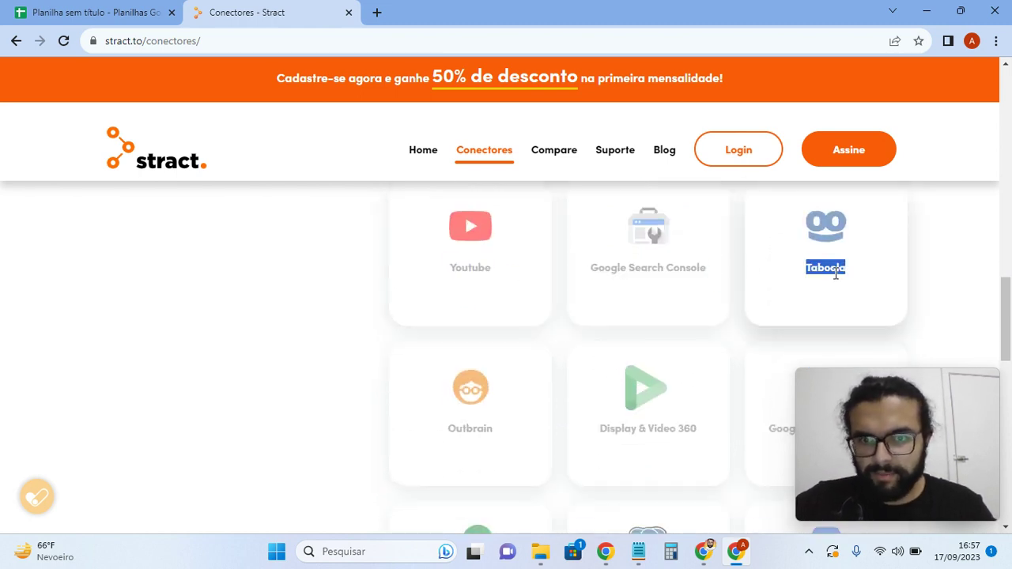
{"action": "scroll", "coordinate": [666, 293], "scroll_direction": "down", "scroll_amount": 3}
{"action": "triple_click", "coordinate": [613, 209]}
{"action": "scroll", "coordinate": [690, 267], "scroll_direction": "up", "scroll_amount": 2}
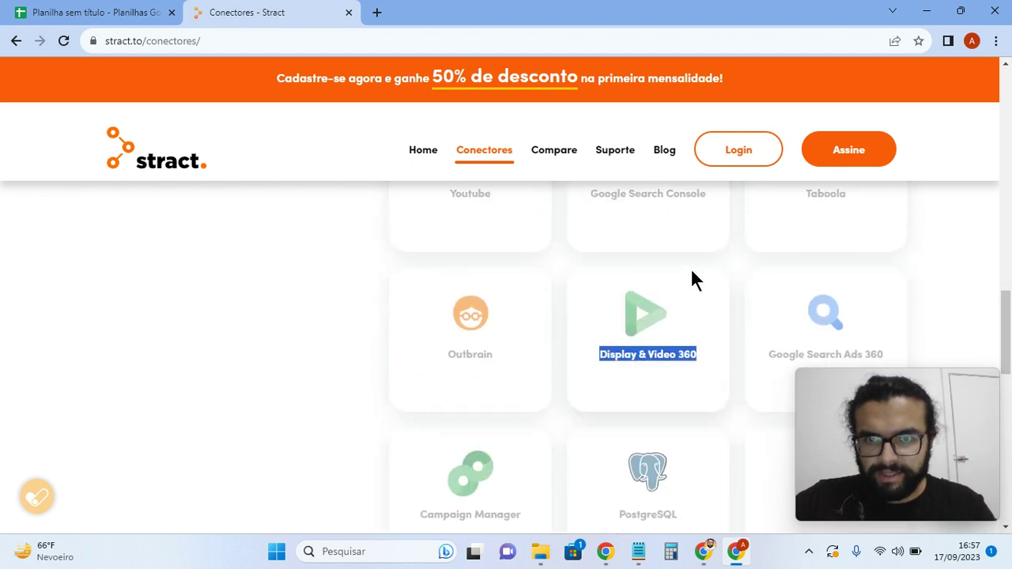
{"action": "scroll", "coordinate": [711, 308], "scroll_direction": "down", "scroll_amount": 1}
{"action": "scroll", "coordinate": [720, 304], "scroll_direction": "down", "scroll_amount": 2}
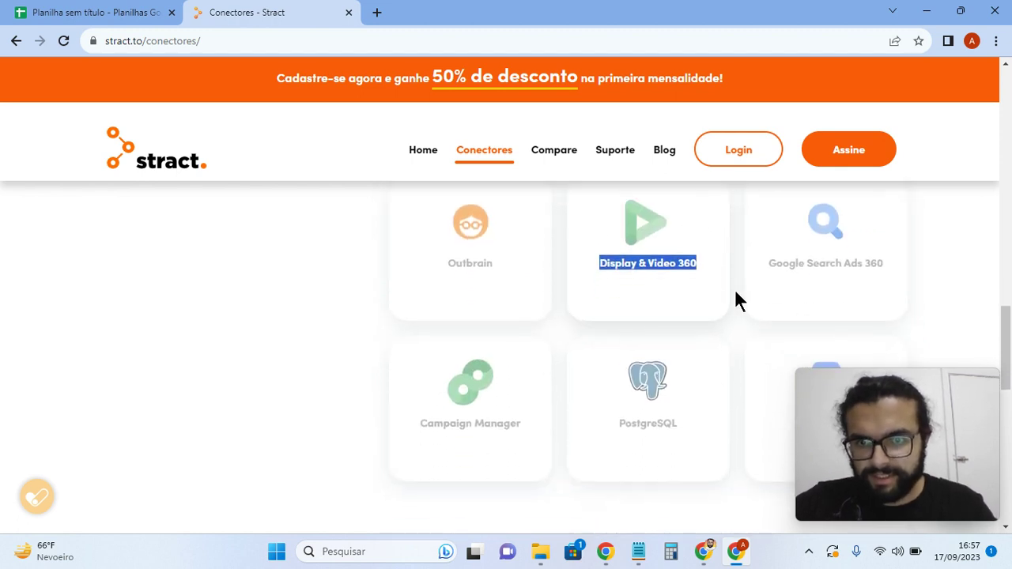
{"action": "double_click", "coordinate": [658, 365]}
{"action": "scroll", "coordinate": [751, 328], "scroll_direction": "down", "scroll_amount": 1}
{"action": "double_click", "coordinate": [810, 298]}
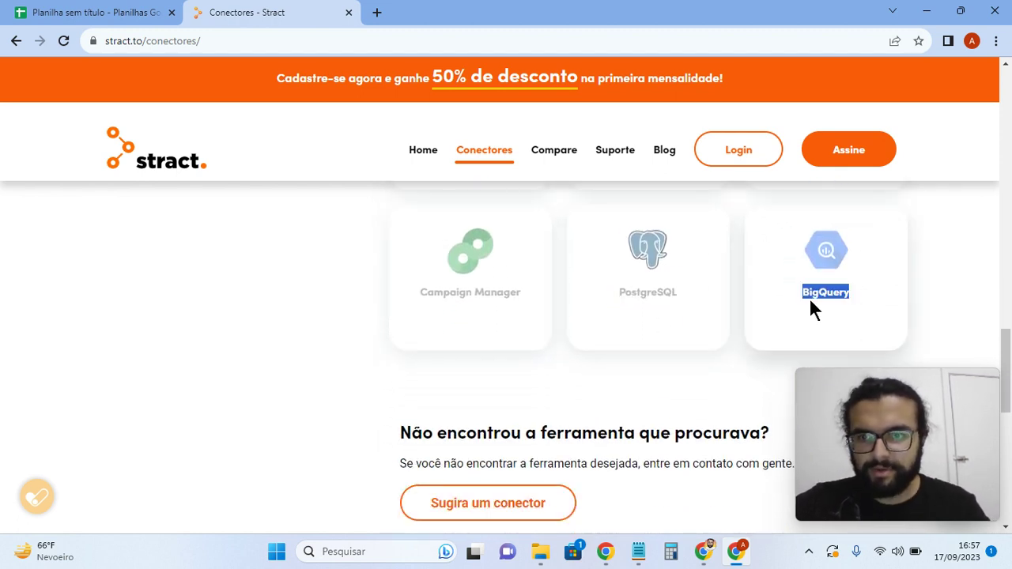
{"action": "scroll", "coordinate": [578, 332], "scroll_direction": "up", "scroll_amount": 4}
{"action": "scroll", "coordinate": [578, 332], "scroll_direction": "up", "scroll_amount": 10}
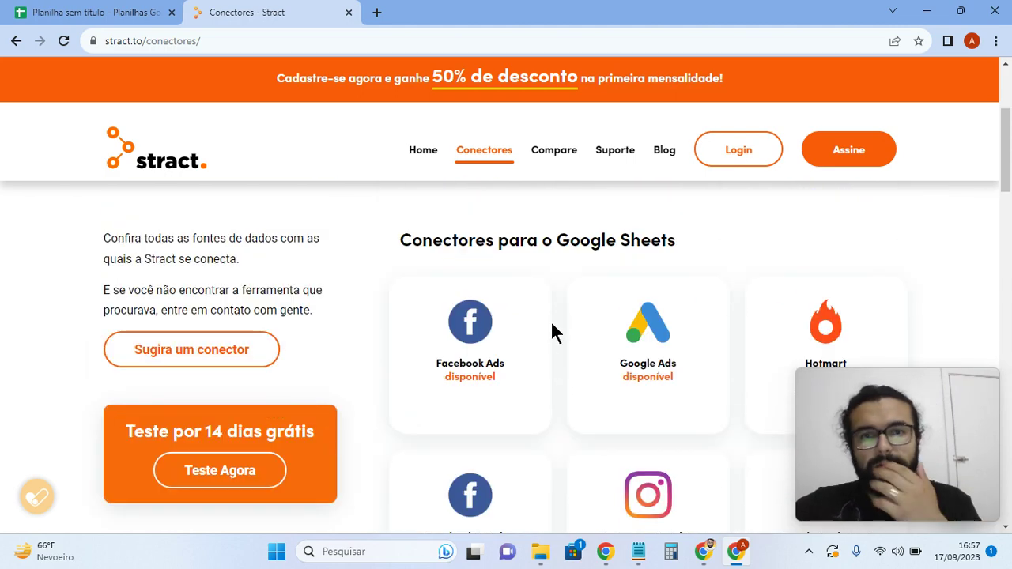
{"action": "scroll", "coordinate": [458, 277], "scroll_direction": "down", "scroll_amount": 3}
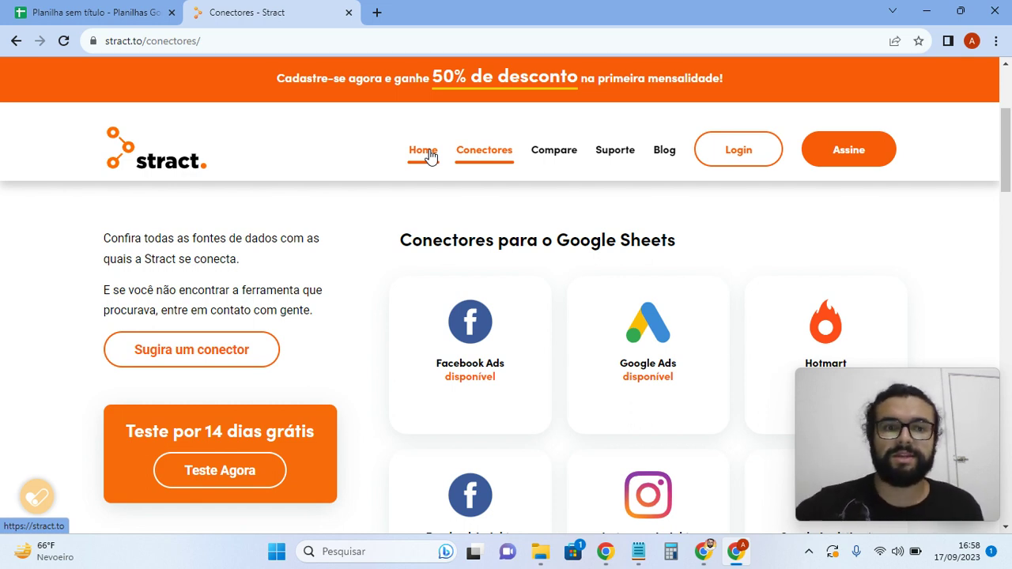
Step: Return to the Stract homepage and examine the plan's features, including users, scheduling, extraction limits and connector access
{"action": "left_click", "coordinate": [431, 158]}
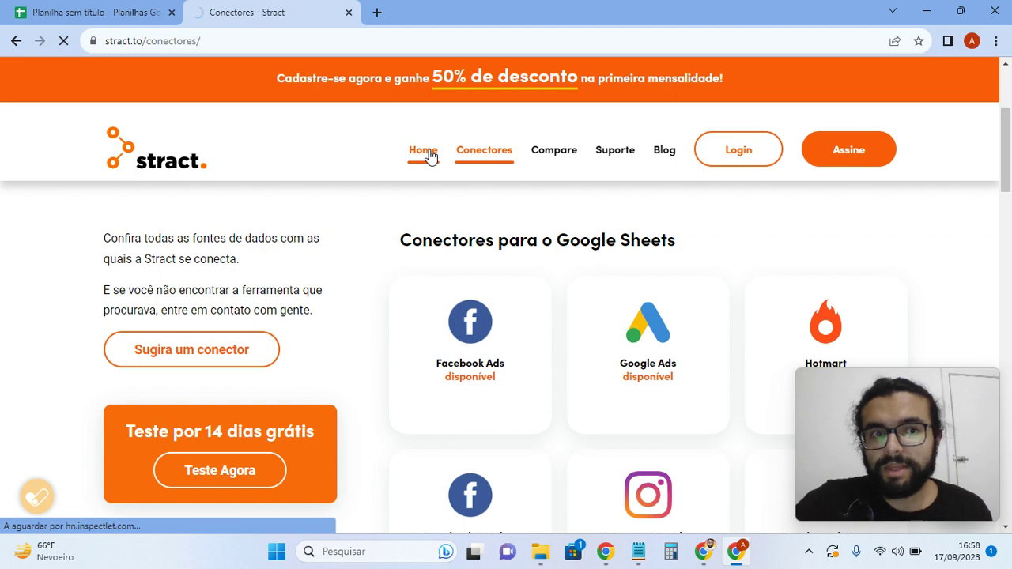
{"action": "scroll", "coordinate": [614, 266], "scroll_direction": "down", "scroll_amount": 15}
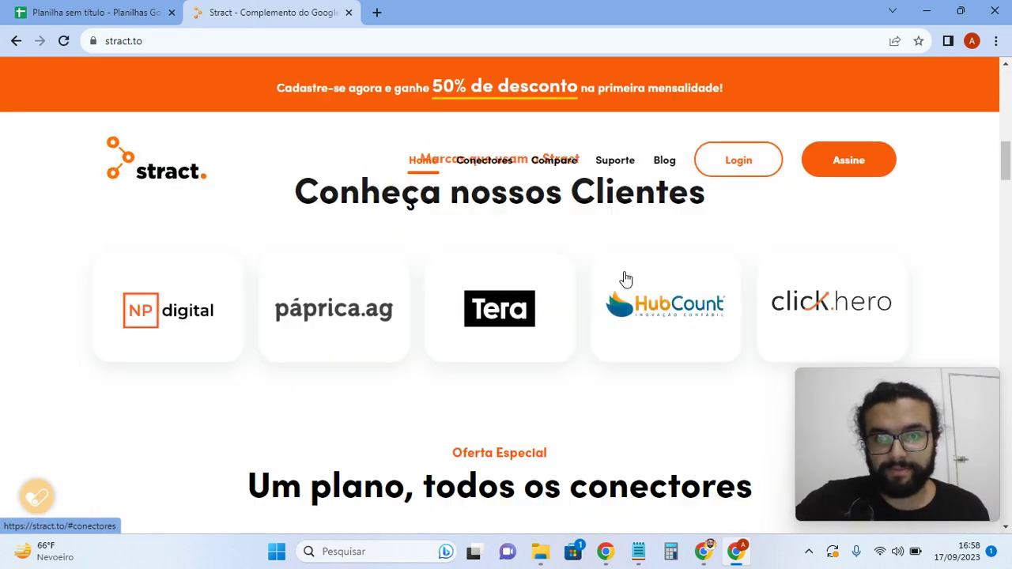
{"action": "scroll", "coordinate": [630, 262], "scroll_direction": "down", "scroll_amount": 3}
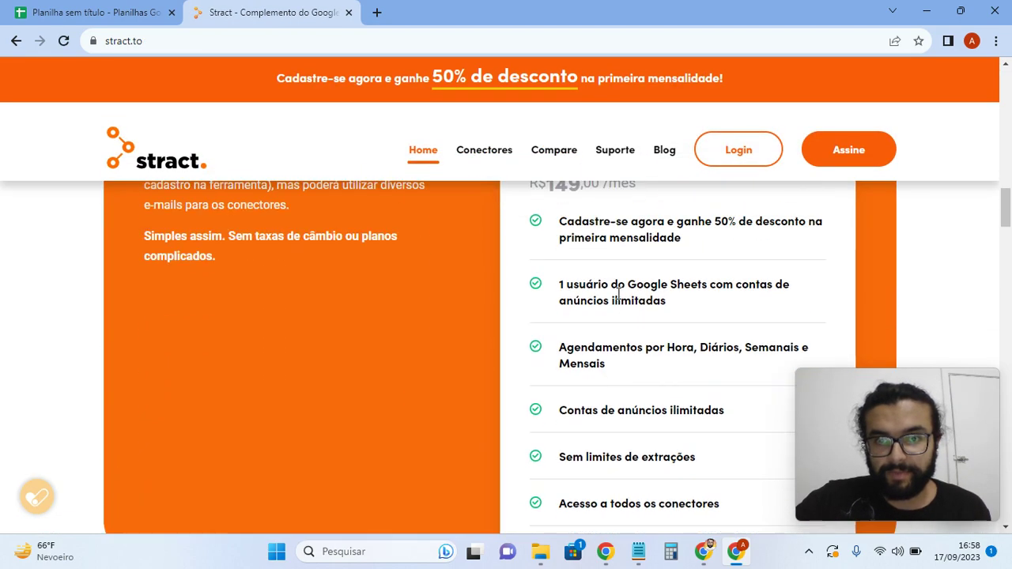
{"action": "triple_click", "coordinate": [608, 282]}
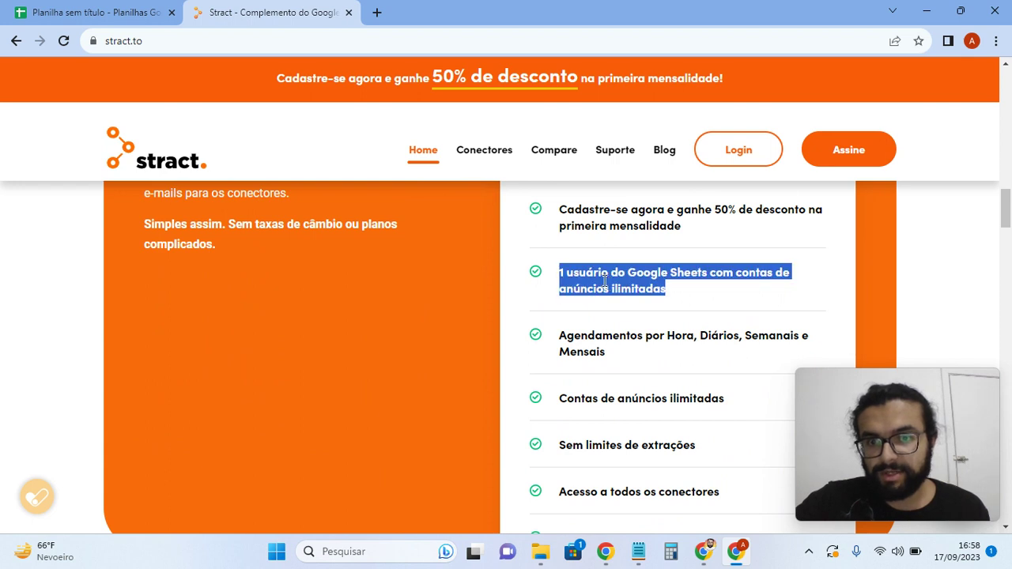
{"action": "scroll", "coordinate": [606, 281], "scroll_direction": "down", "scroll_amount": 1}
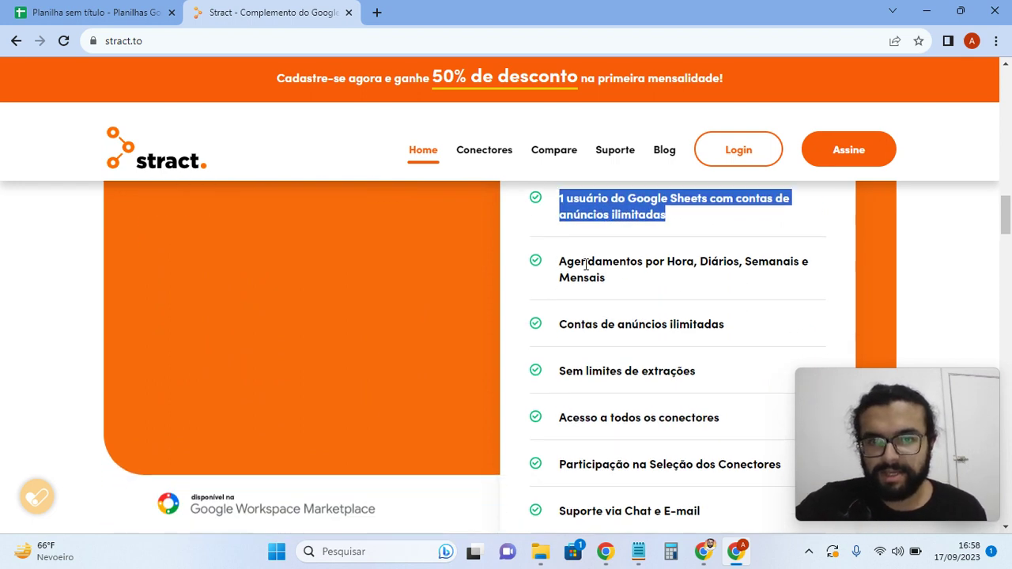
{"action": "triple_click", "coordinate": [586, 266]}
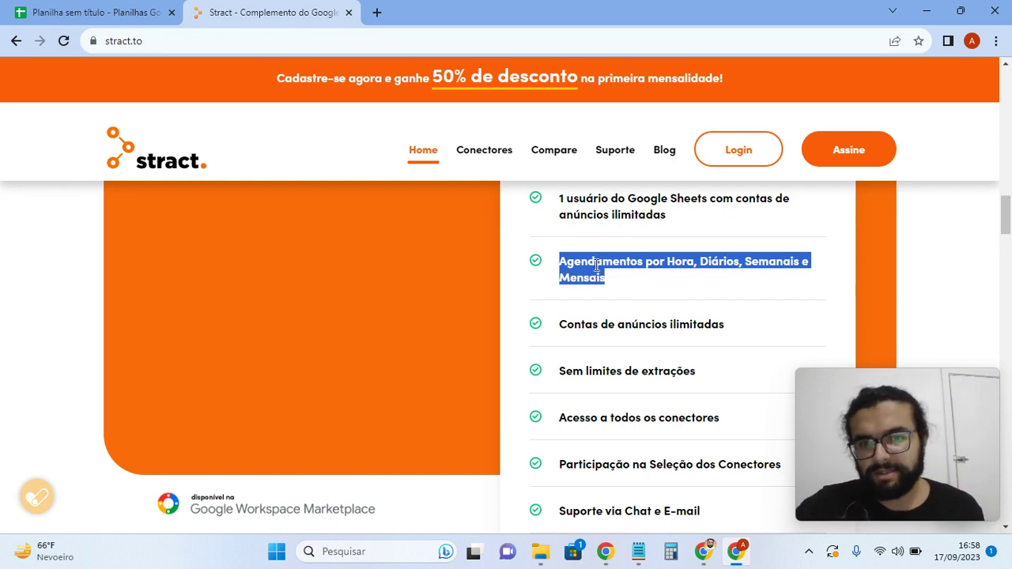
{"action": "triple_click", "coordinate": [597, 265]}
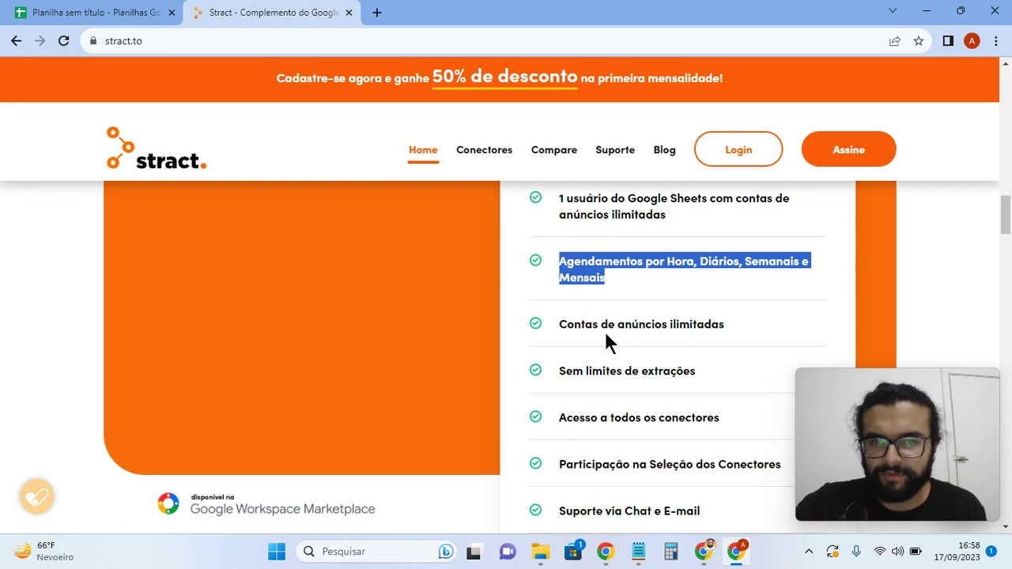
{"action": "scroll", "coordinate": [642, 310], "scroll_direction": "down", "scroll_amount": 2}
{"action": "scroll", "coordinate": [642, 310], "scroll_direction": "down", "scroll_amount": 1}
{"action": "triple_click", "coordinate": [600, 222]}
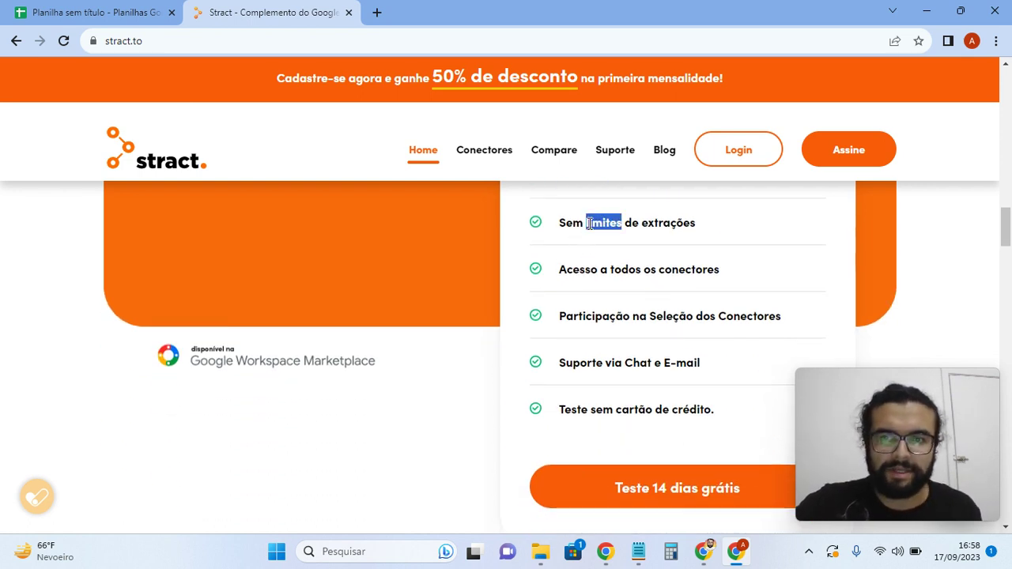
{"action": "triple_click", "coordinate": [605, 269]}
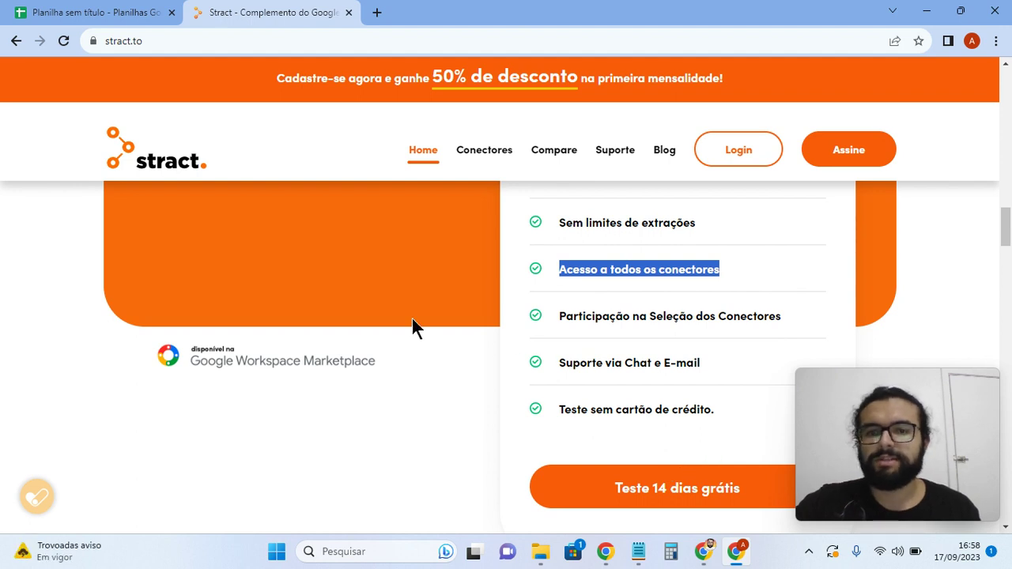
Step: Switch back to the blank Google Sheets spreadsheet and launch the Stract add-on's sidebar
{"action": "left_click", "coordinate": [52, 11]}
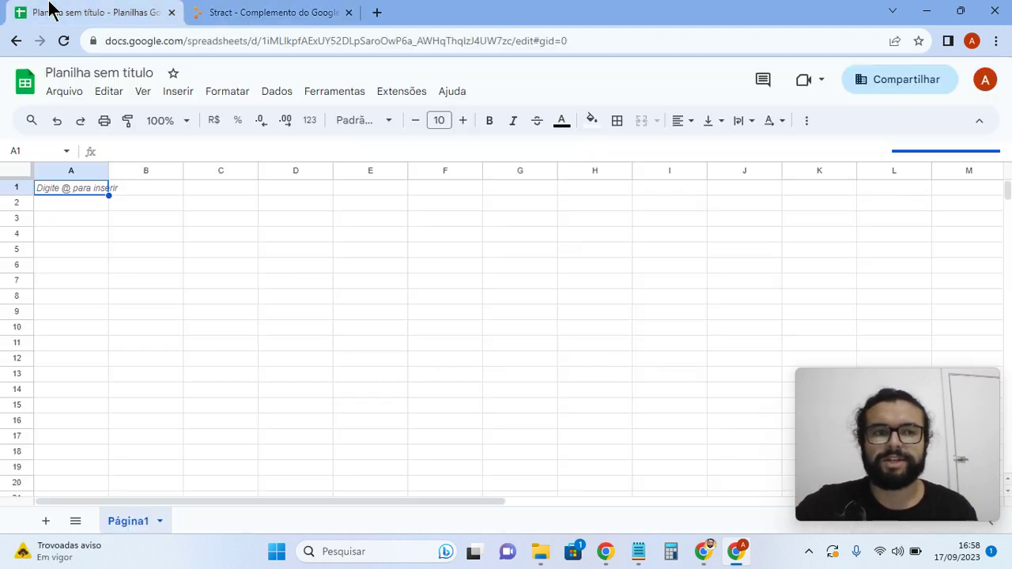
{"action": "left_click", "coordinate": [416, 93]}
{"action": "mouse_move", "coordinate": [532, 287]}
{"action": "left_click", "coordinate": [623, 289]}
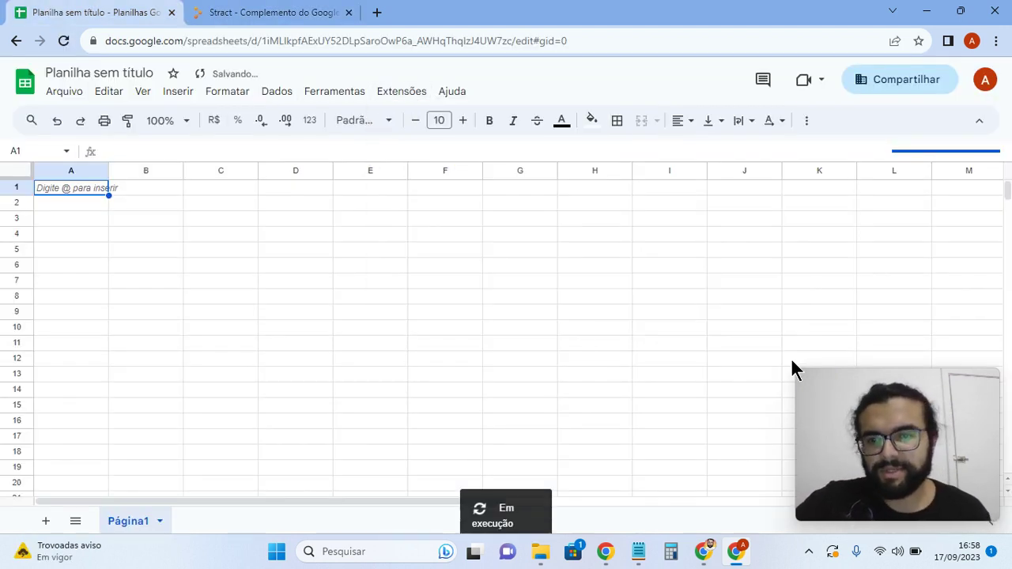
{"action": "left_click_drag", "start_coordinate": [312, 144], "coordinate": [487, 87]}
{"action": "left_click", "coordinate": [419, 93]}
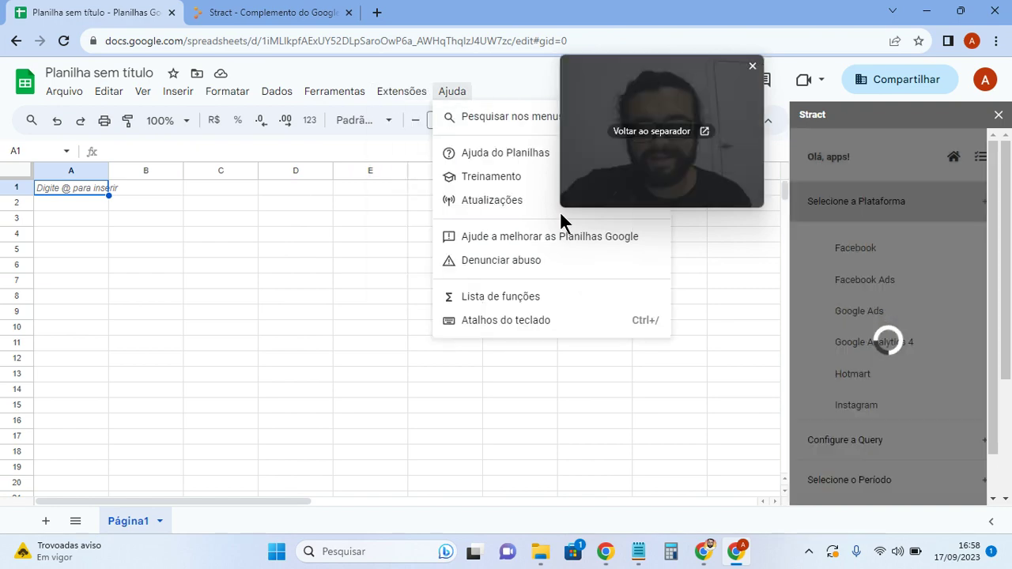
{"action": "left_click", "coordinate": [273, 13]}
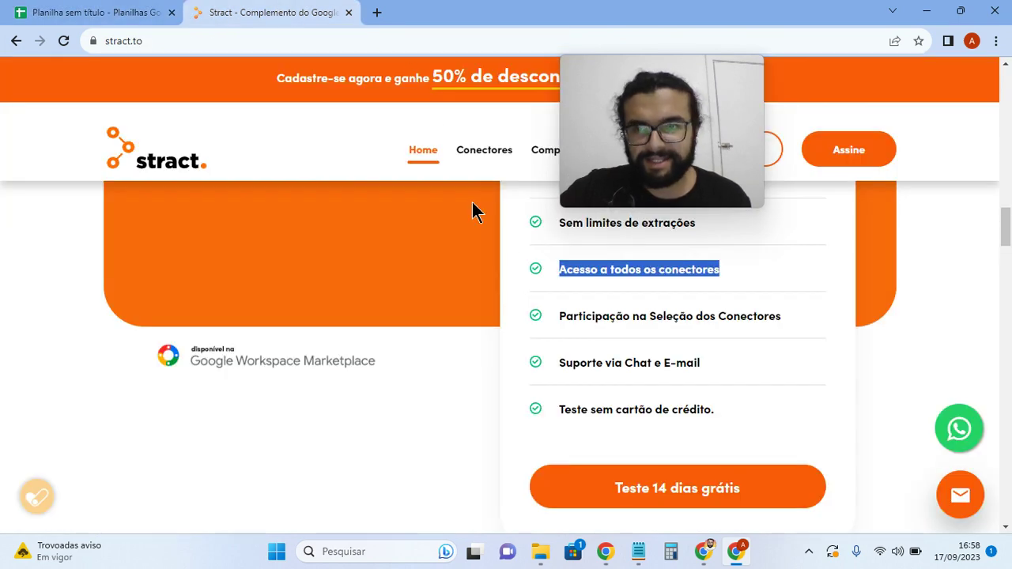
{"action": "mouse_move", "coordinate": [668, 65]}
{"action": "left_click_drag", "start_coordinate": [657, 60], "coordinate": [136, 393]}
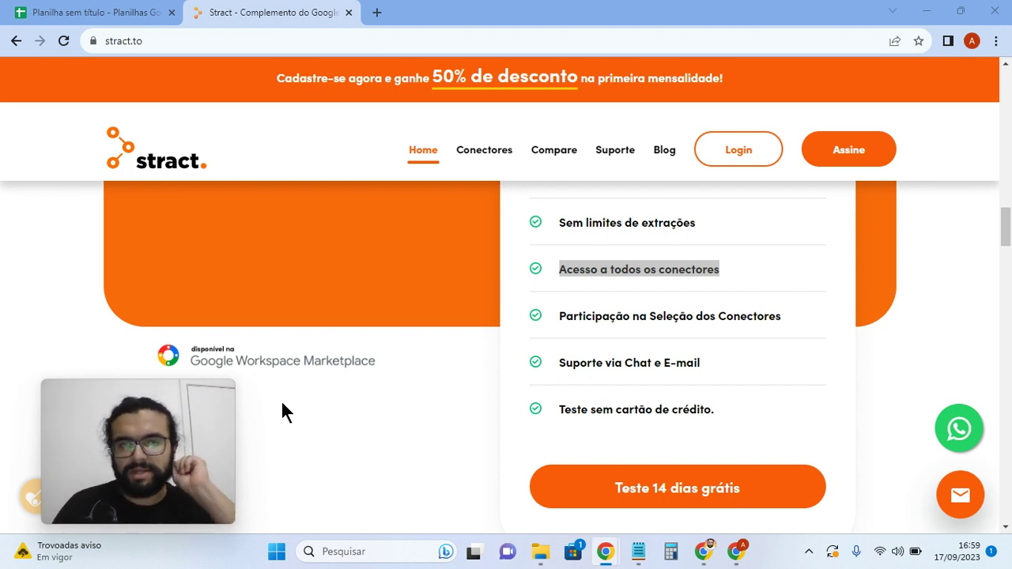
Step: Return to the blank spreadsheet and search the Google Workspace Marketplace add-ons for "stract"
{"action": "left_click", "coordinate": [75, 11]}
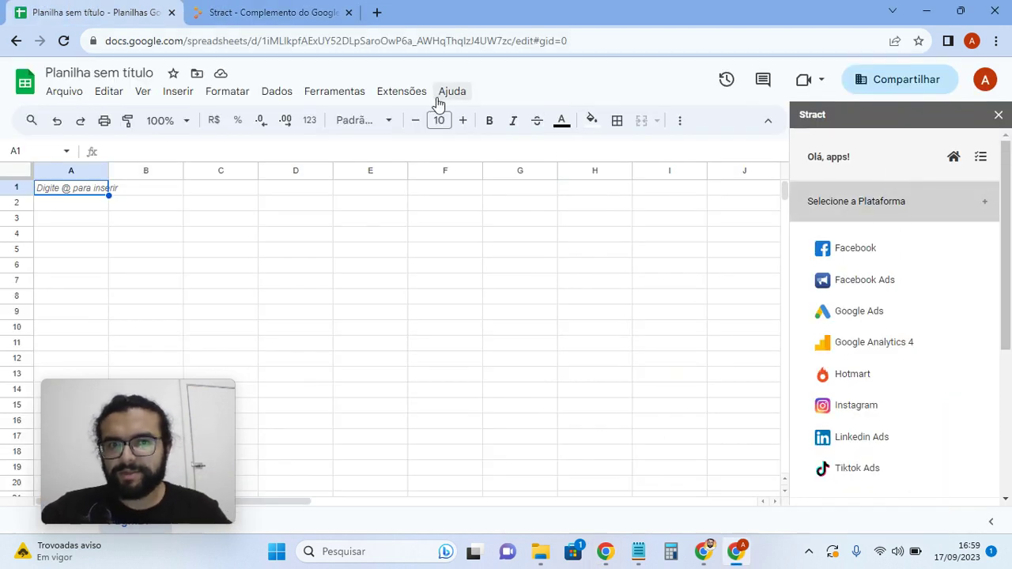
{"action": "left_click", "coordinate": [402, 91]}
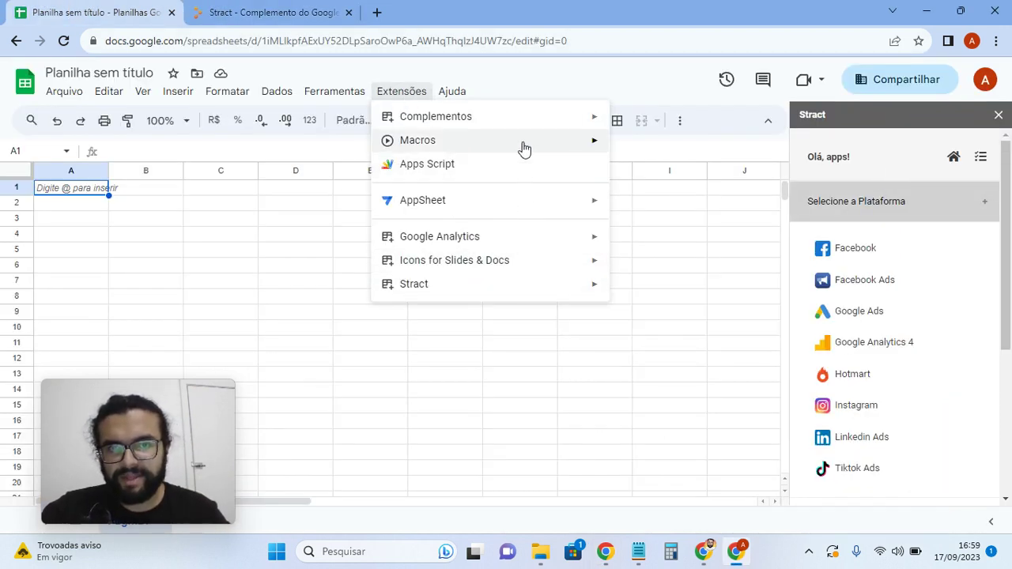
{"action": "mouse_move", "coordinate": [529, 131]}
{"action": "left_click", "coordinate": [632, 123]}
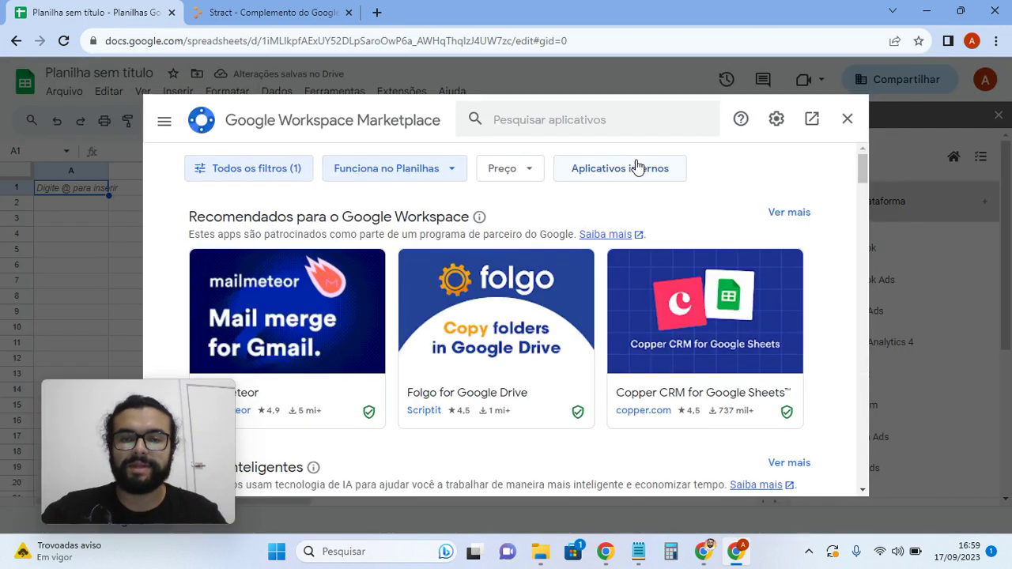
{"action": "type", "text": "stract"}
{"action": "key", "text": "Return"}
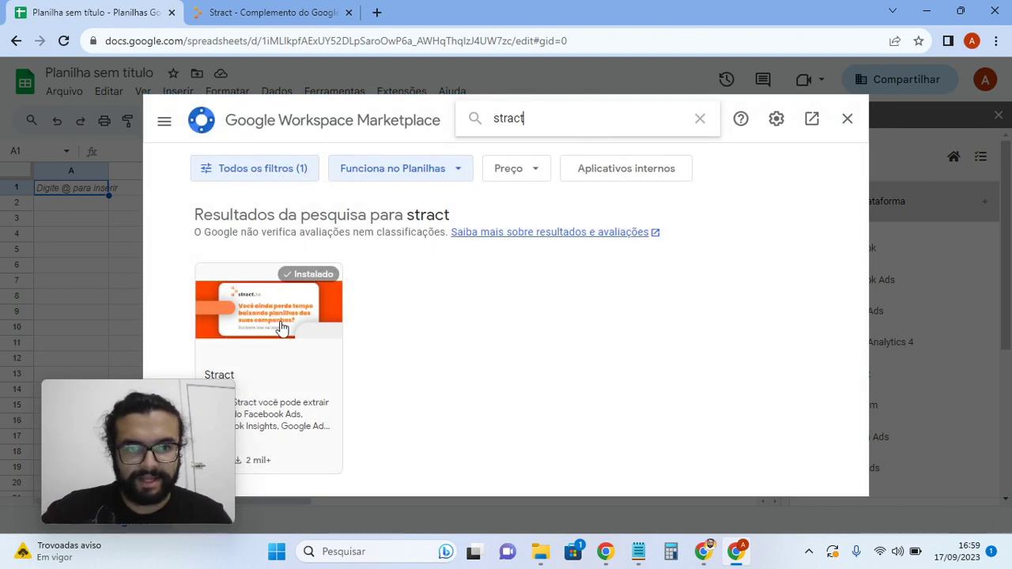
Step: Open the Stract add-on's Marketplace listing, review its description and additional information, and close the Marketplace
{"action": "left_click_drag", "start_coordinate": [174, 400], "coordinate": [756, 298]}
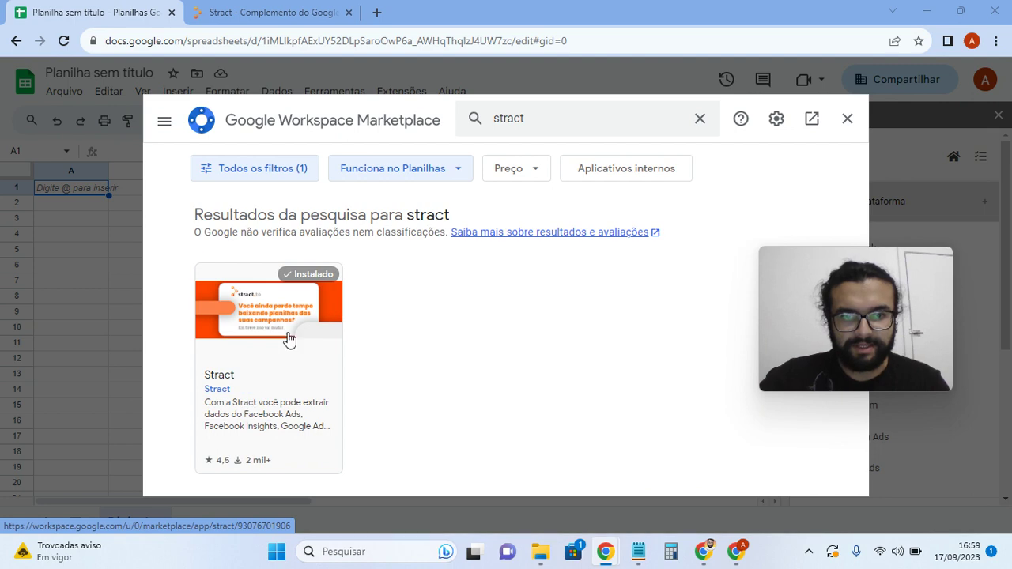
{"action": "left_click", "coordinate": [283, 338]}
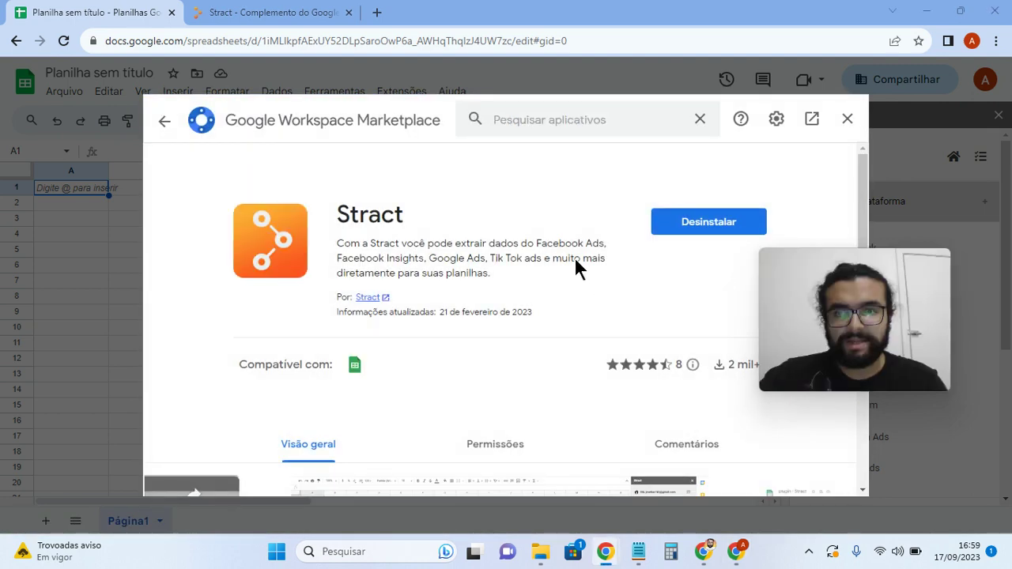
{"action": "scroll", "coordinate": [576, 249], "scroll_direction": "down", "scroll_amount": 6}
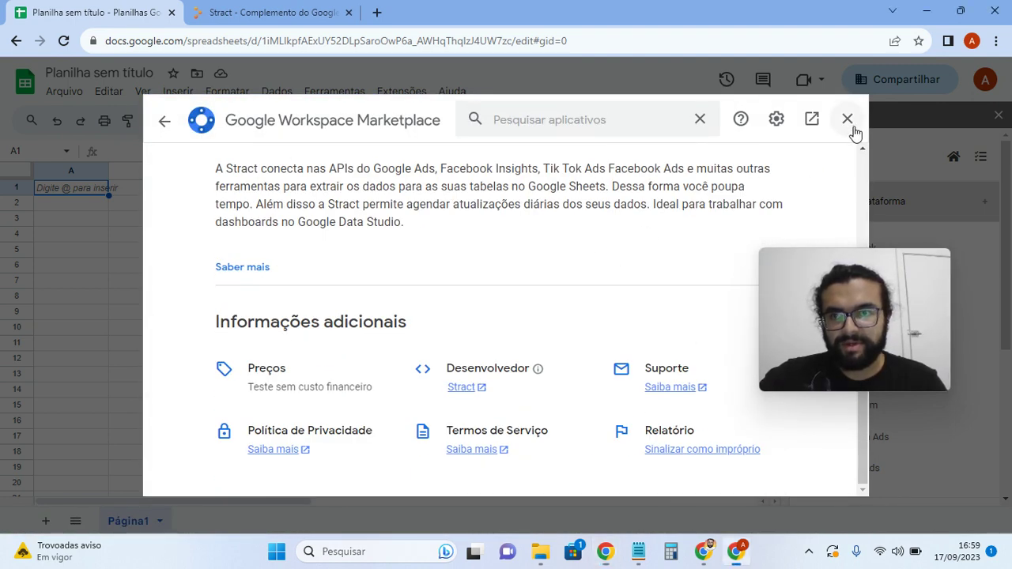
{"action": "left_click", "coordinate": [847, 119]}
{"action": "left_click_drag", "start_coordinate": [824, 268], "coordinate": [475, 35]}
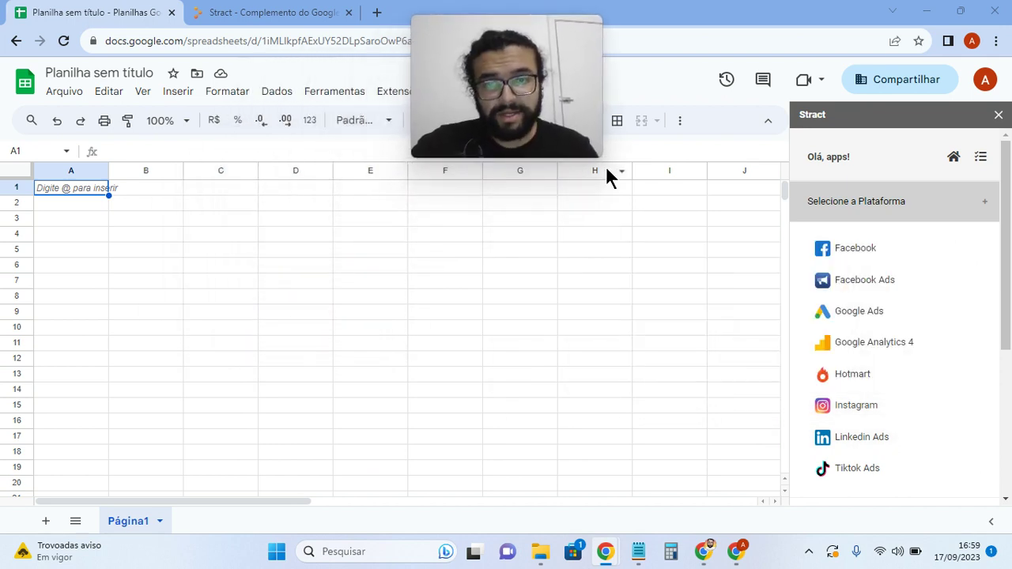
Step: Choose Facebook Ads as the Stract platform and select the [C] DFimoveis.com account for the query
{"action": "left_click", "coordinate": [874, 282]}
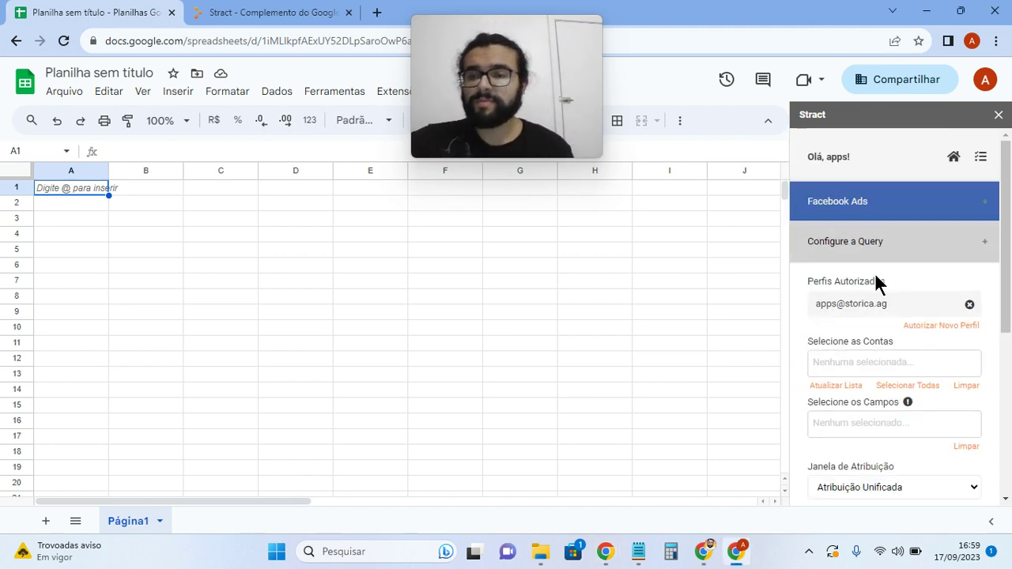
{"action": "scroll", "coordinate": [896, 292], "scroll_direction": "down", "scroll_amount": 1}
{"action": "scroll", "coordinate": [886, 289], "scroll_direction": "down", "scroll_amount": 2}
{"action": "left_click", "coordinate": [873, 287]}
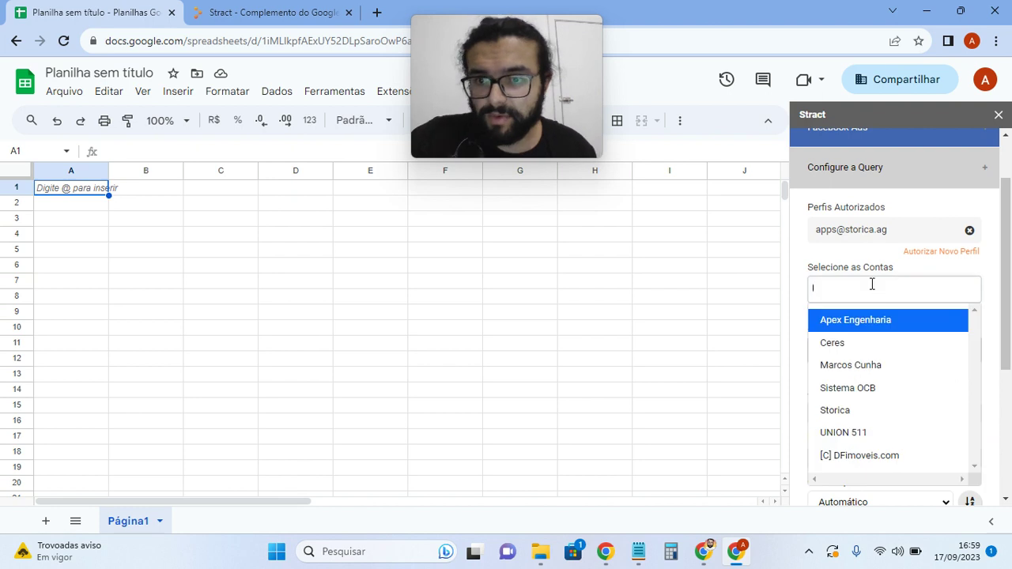
{"action": "scroll", "coordinate": [870, 269], "scroll_direction": "down", "scroll_amount": 4}
{"action": "left_click", "coordinate": [881, 308]}
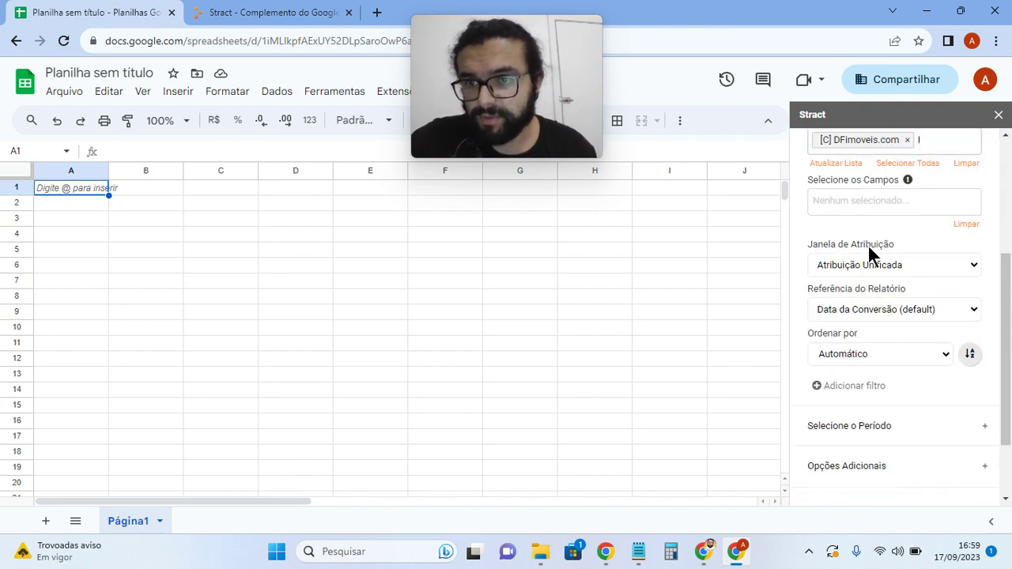
Step: Open Stract's reference list of Facebook Ads fields, examine the dimensions and metrics with their descriptions, and return to the spreadsheet
{"action": "left_click", "coordinate": [877, 201]}
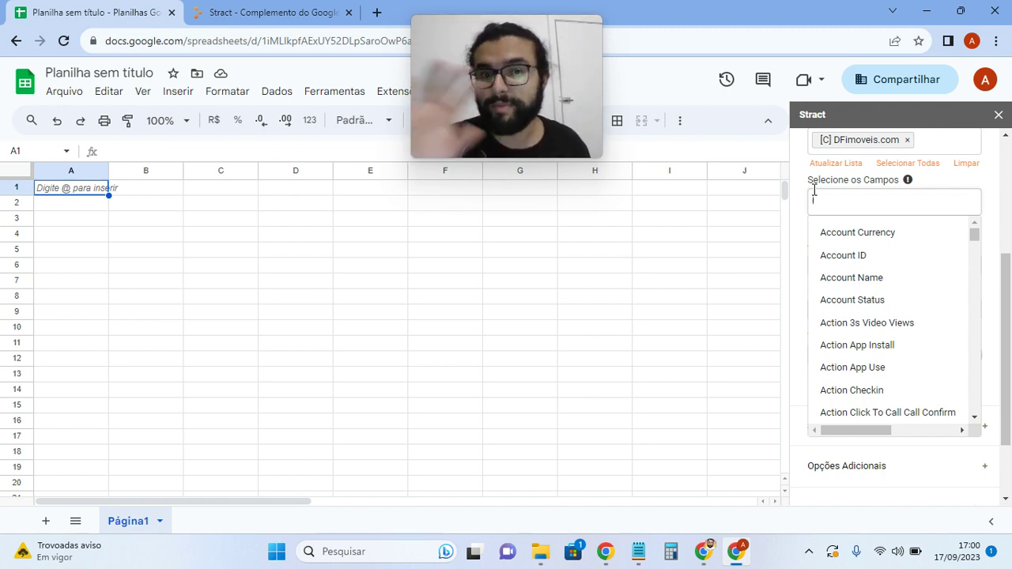
{"action": "left_click", "coordinate": [909, 181]}
{"action": "left_click", "coordinate": [909, 181]}
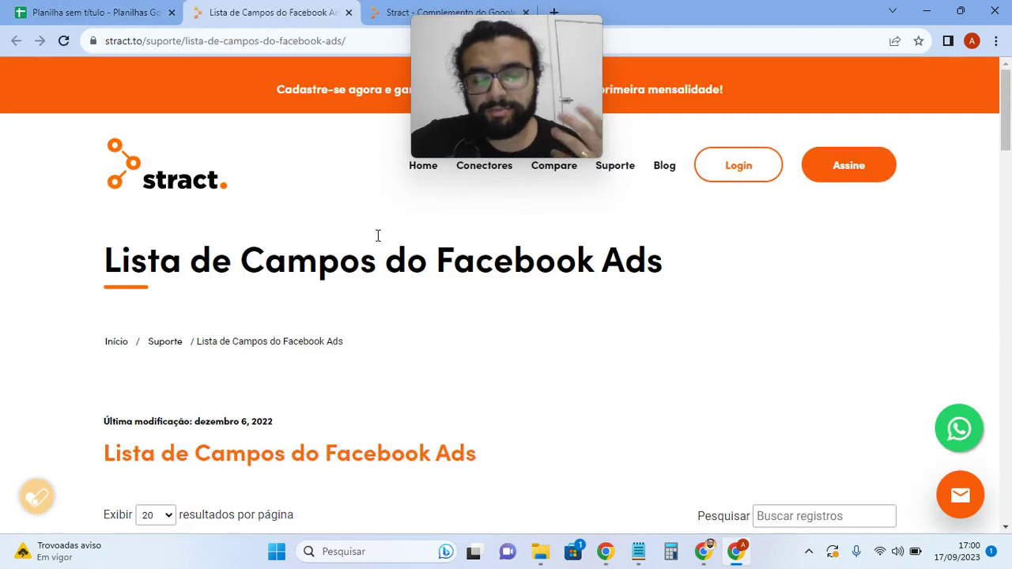
{"action": "scroll", "coordinate": [396, 229], "scroll_direction": "down", "scroll_amount": 5}
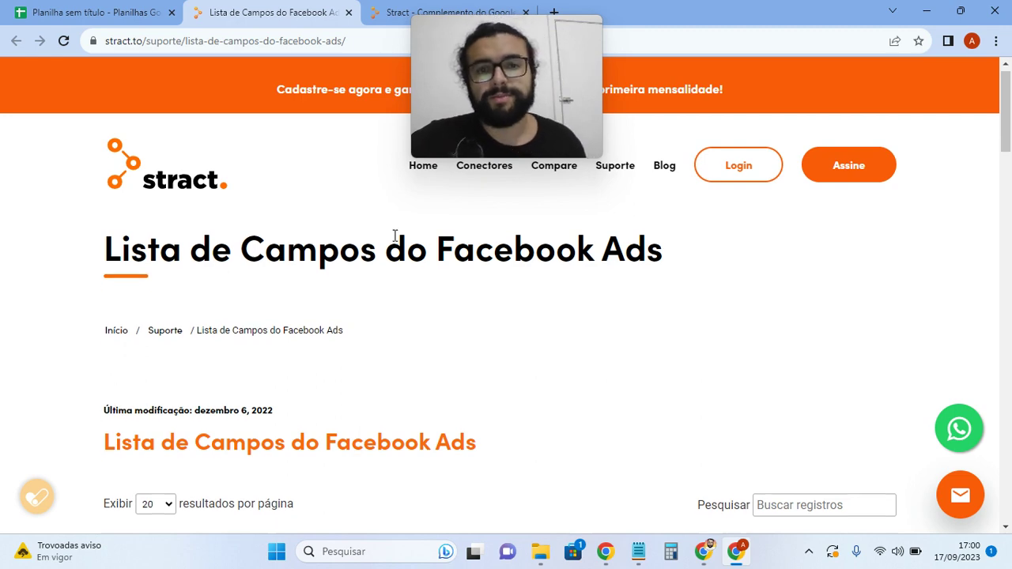
{"action": "scroll", "coordinate": [392, 240], "scroll_direction": "down", "scroll_amount": 2}
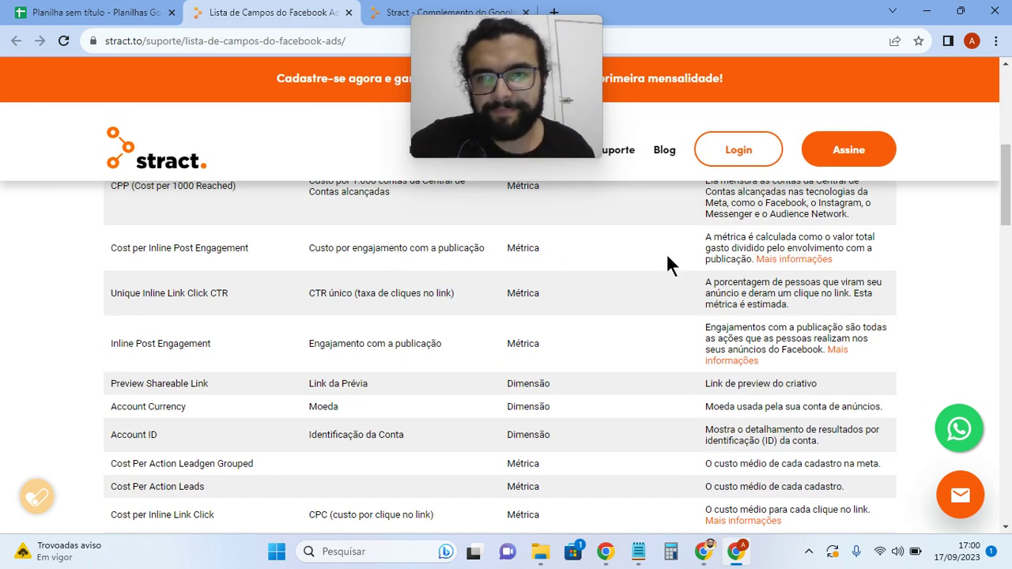
{"action": "scroll", "coordinate": [684, 247], "scroll_direction": "down", "scroll_amount": 2}
{"action": "scroll", "coordinate": [682, 237], "scroll_direction": "down", "scroll_amount": 18}
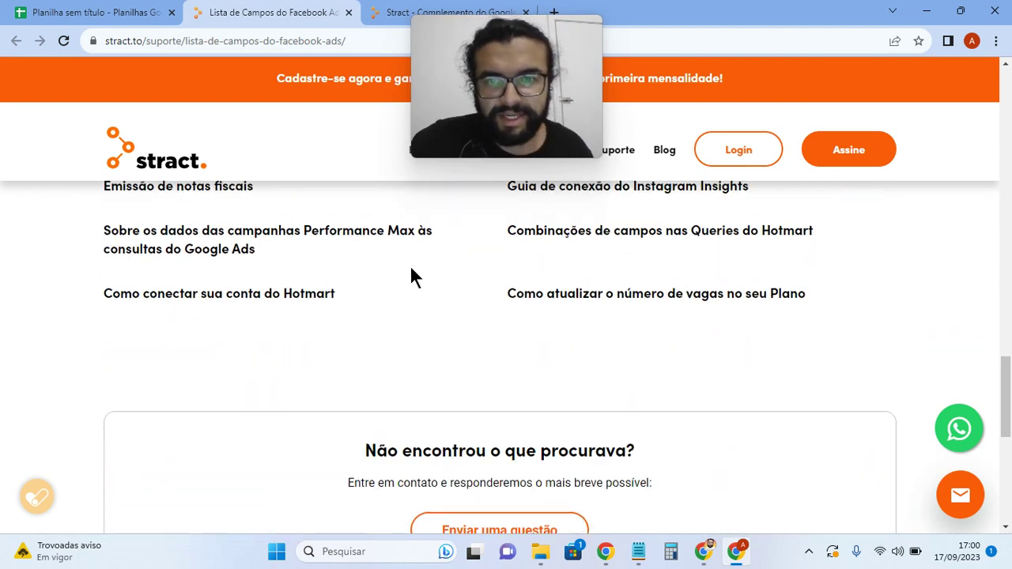
{"action": "scroll", "coordinate": [409, 276], "scroll_direction": "up", "scroll_amount": 17}
{"action": "scroll", "coordinate": [409, 275], "scroll_direction": "up", "scroll_amount": 5}
{"action": "key", "text": "ctrl+1"}
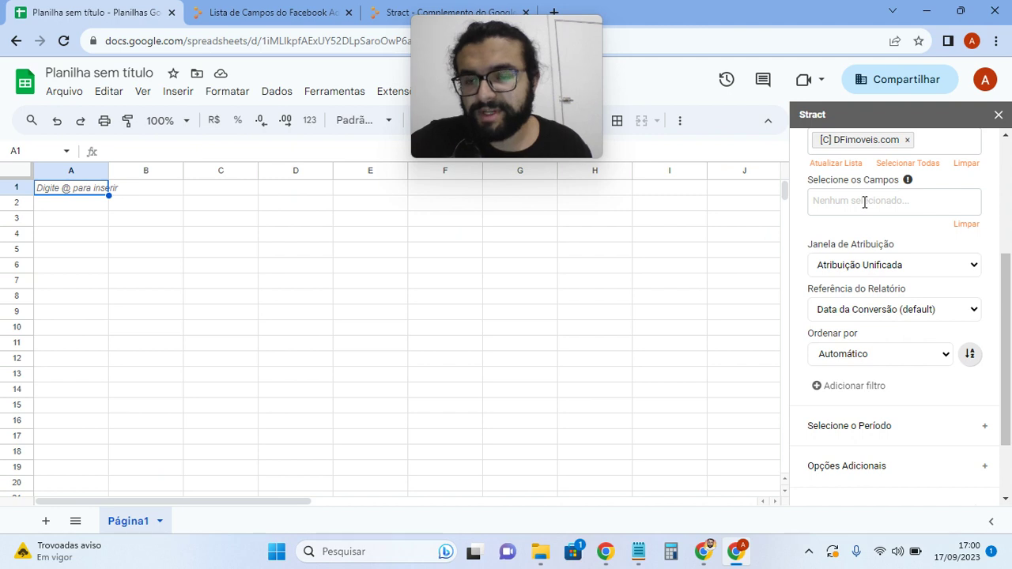
Step: Add the Date, Campaign Name and Spend (Cost, Amount Spent) fields to the Facebook Ads query
{"action": "left_click", "coordinate": [897, 197]}
{"action": "type", "text": "date"}
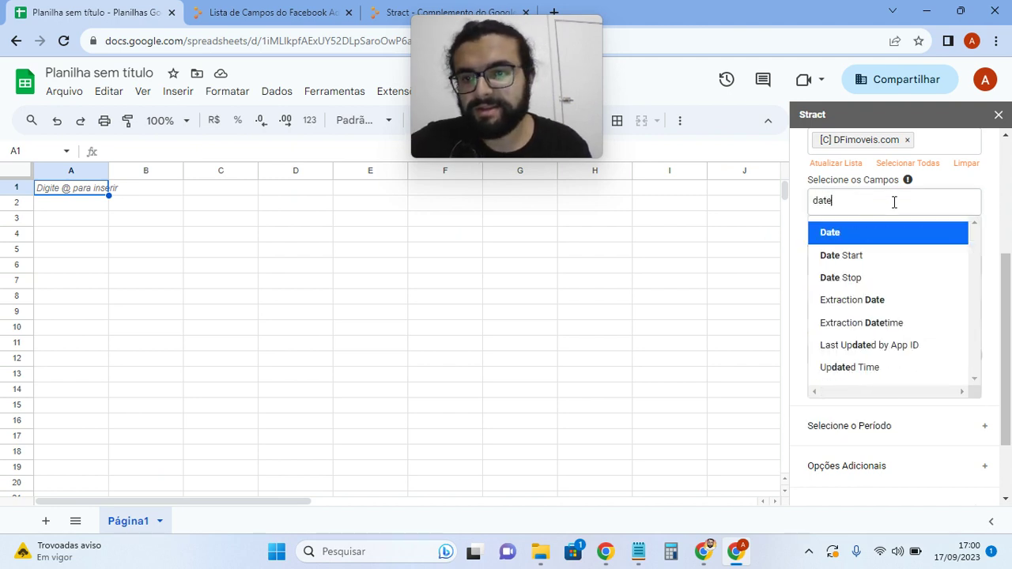
{"action": "left_click", "coordinate": [869, 237]}
{"action": "type", "text": "camp"}
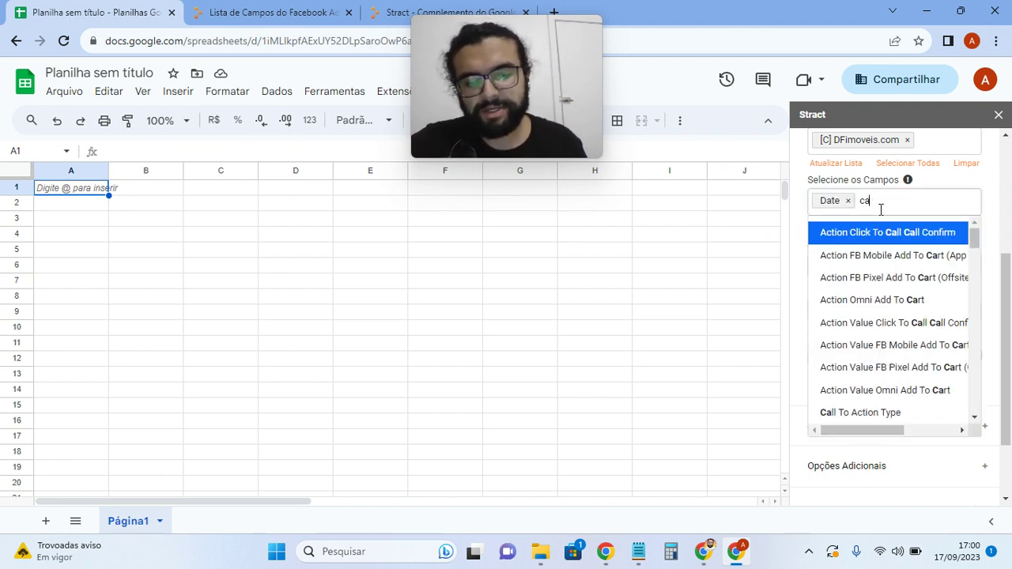
{"action": "left_click", "coordinate": [880, 255]}
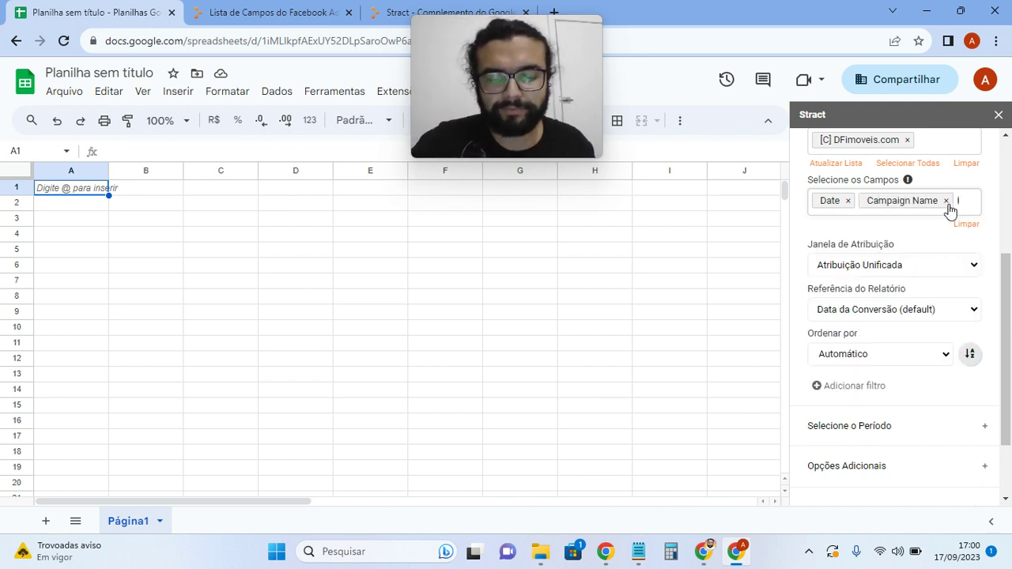
{"action": "type", "text": "spend"}
{"action": "scroll", "coordinate": [920, 285], "scroll_direction": "down", "scroll_amount": 3}
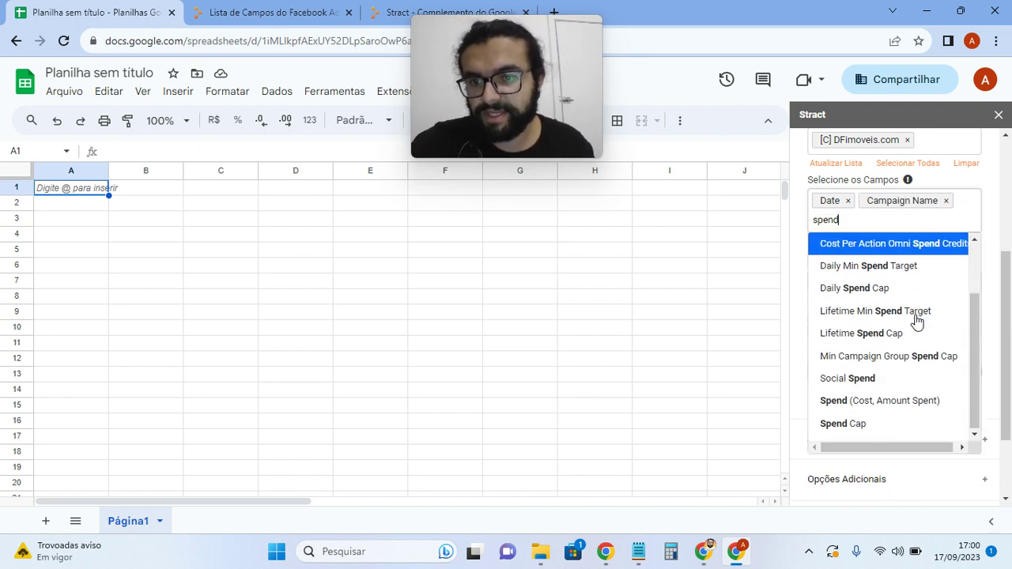
{"action": "left_click", "coordinate": [883, 400]}
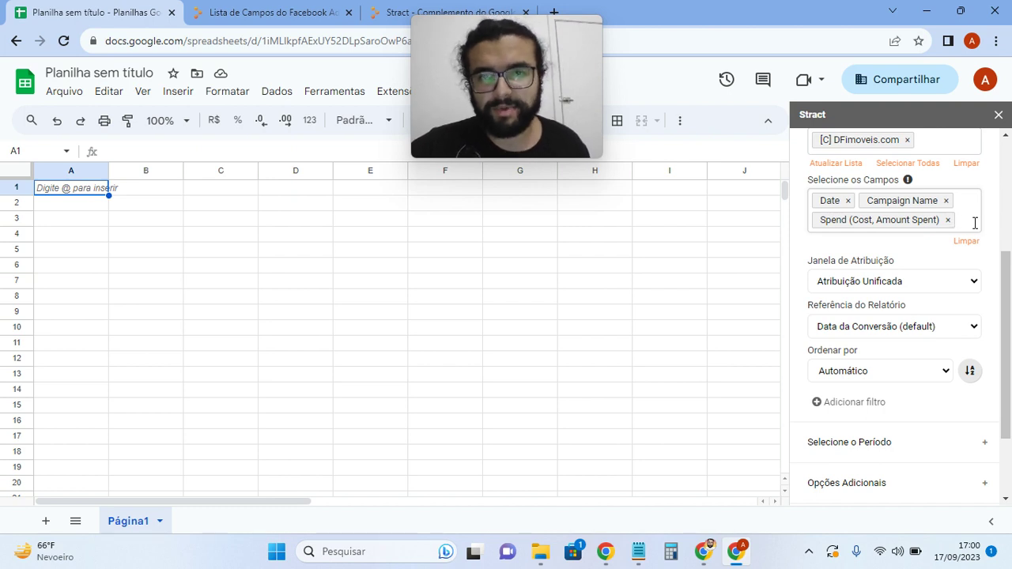
{"action": "type", "text": "impres"}
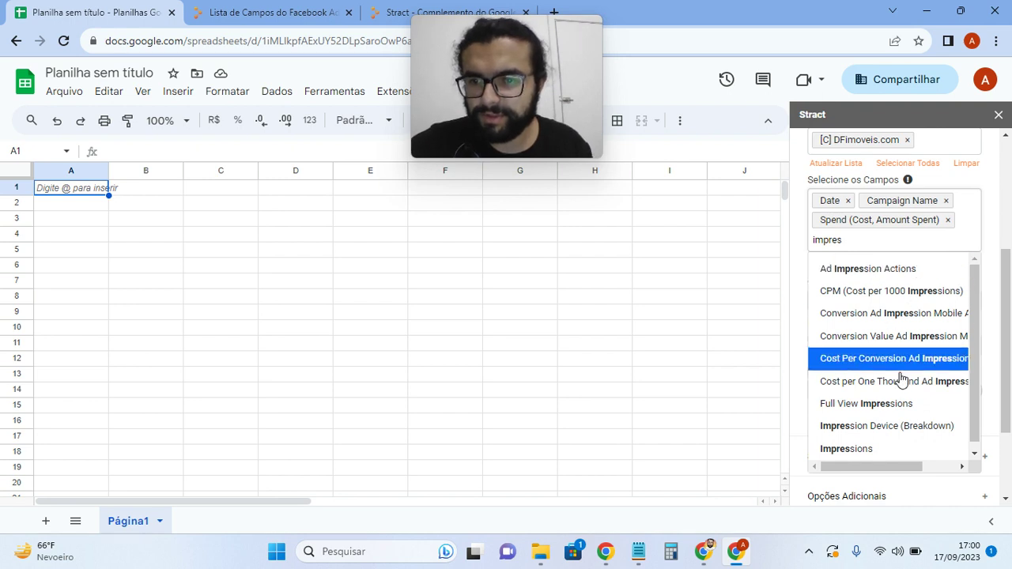
{"action": "left_click", "coordinate": [889, 427]}
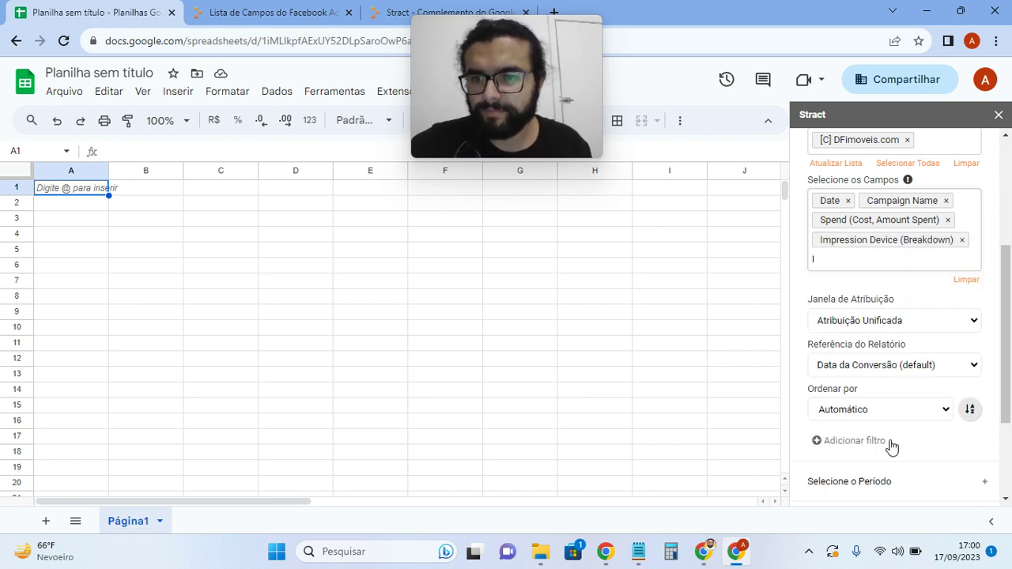
{"action": "left_click", "coordinate": [930, 262]}
{"action": "left_click", "coordinate": [962, 241]}
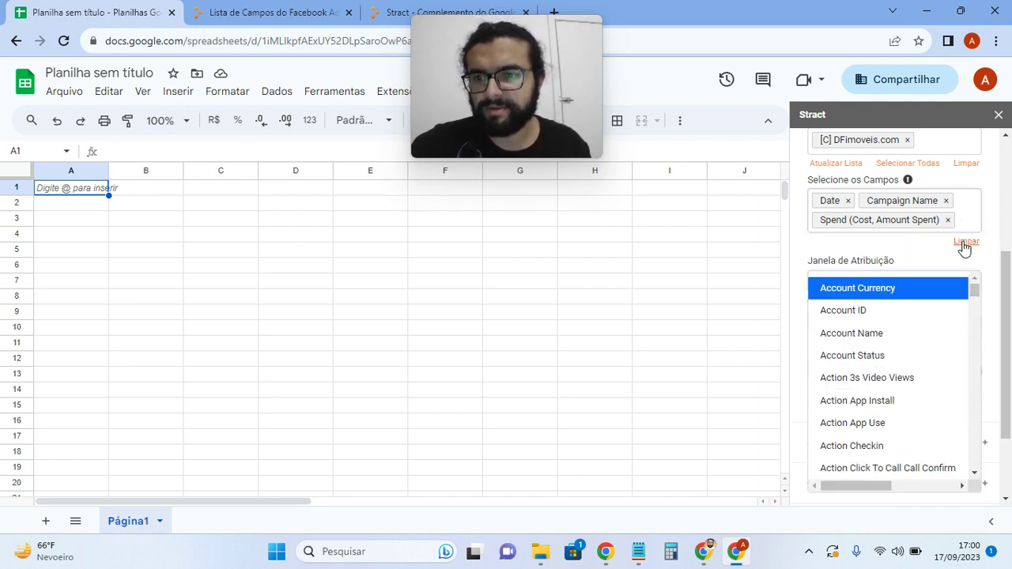
Step: Add the Impressions and Reach (Estimated) metrics to the query's fields
{"action": "type", "text": "impress"}
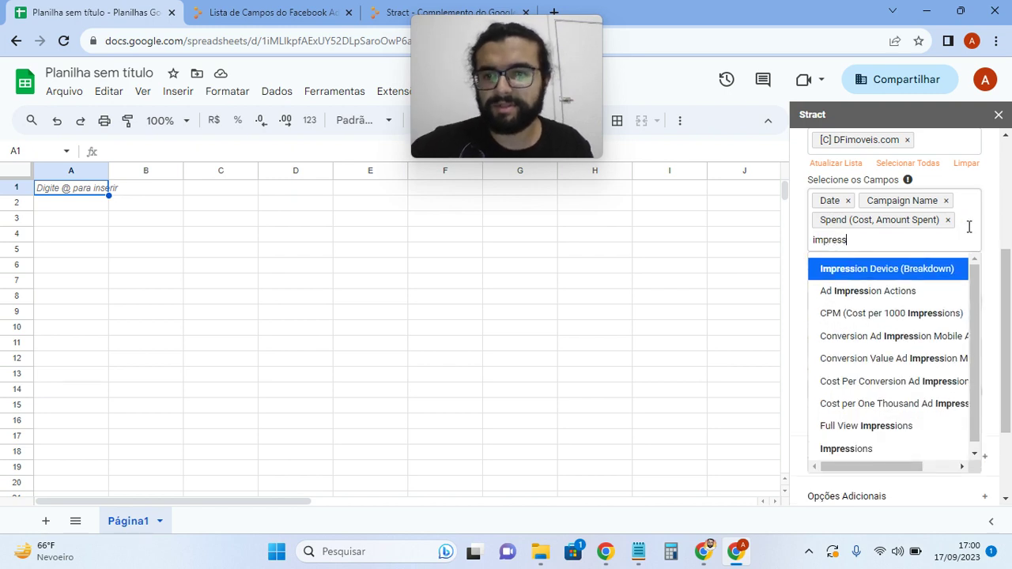
{"action": "left_click", "coordinate": [861, 443]}
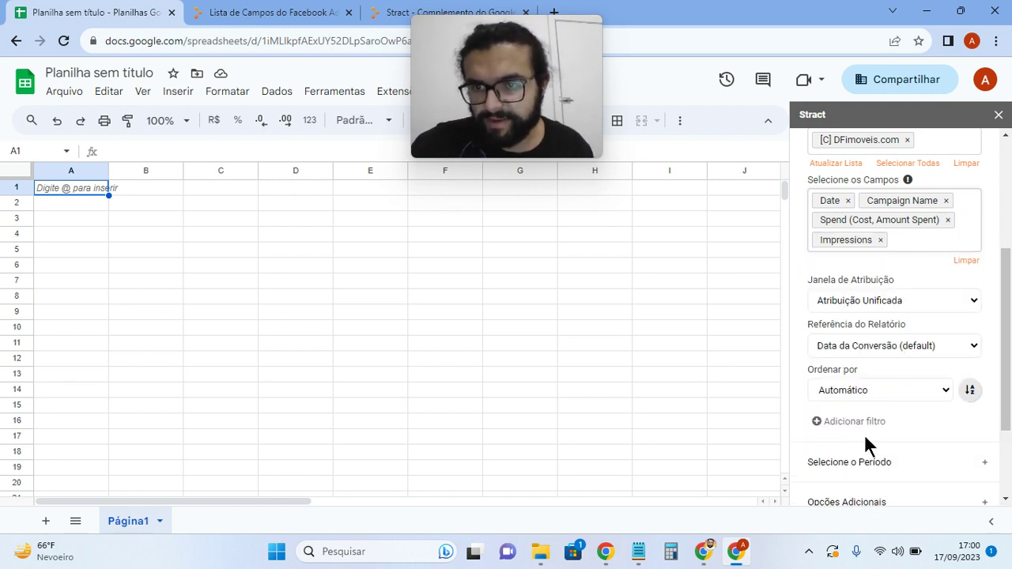
{"action": "type", "text": "reach"}
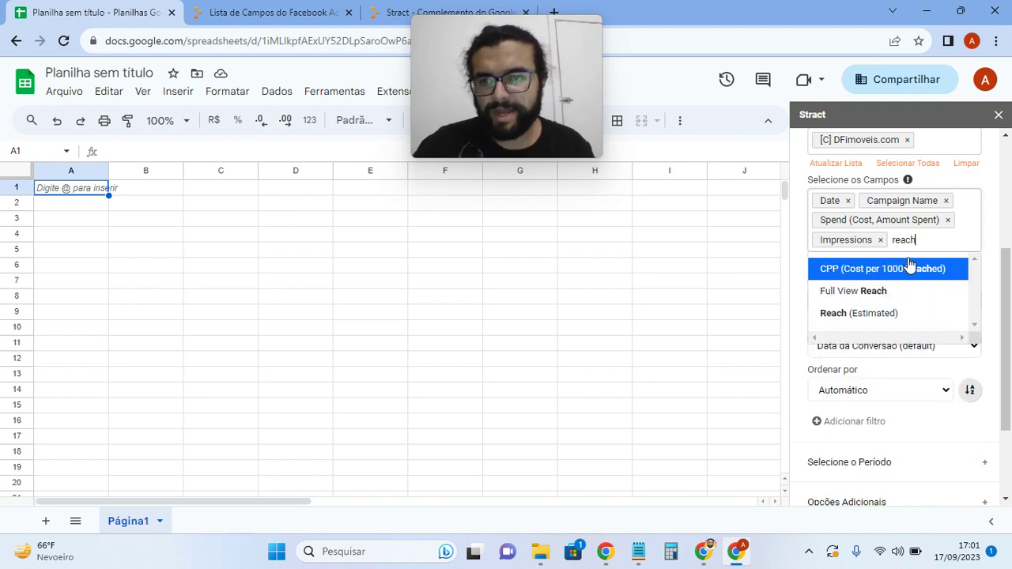
{"action": "left_click", "coordinate": [888, 316]}
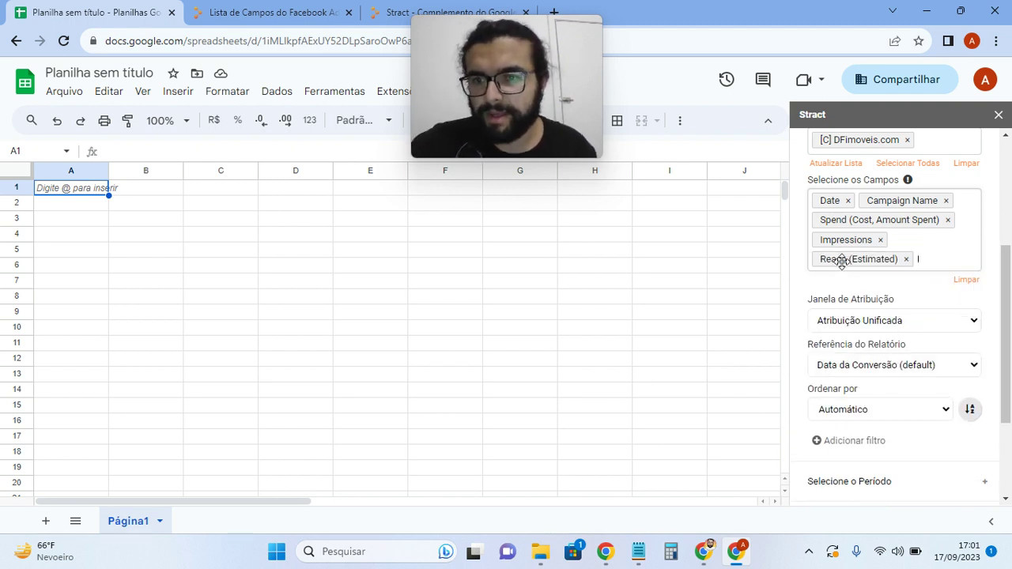
{"action": "type", "text": "c"}
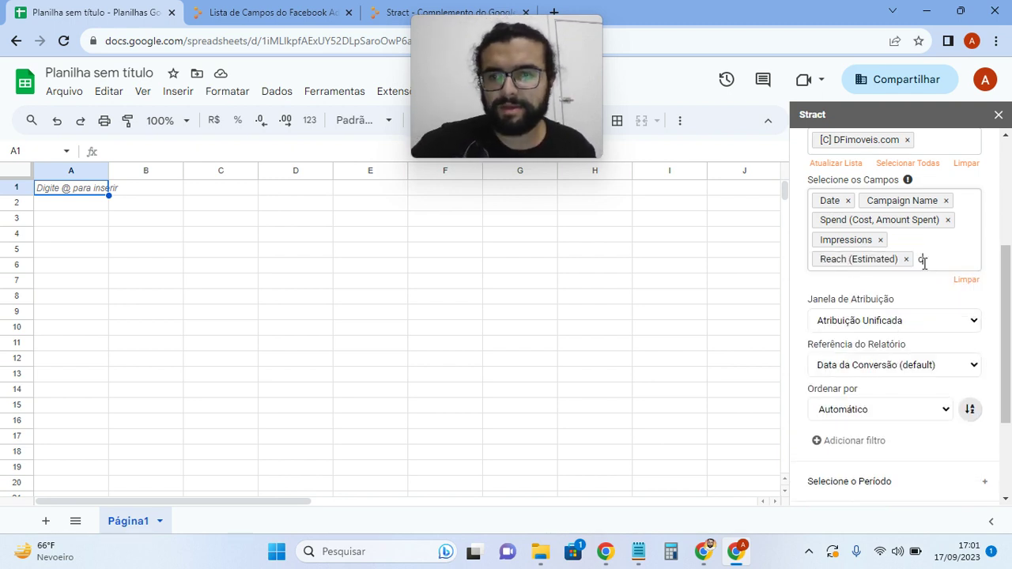
{"action": "type", "text": "licks"}
{"action": "key", "text": "BackSpace"}
{"action": "key", "text": "BackSpace"}
{"action": "key", "text": "BackSpace"}
{"action": "key", "text": "BackSpace"}
{"action": "key", "text": "BackSpace"}
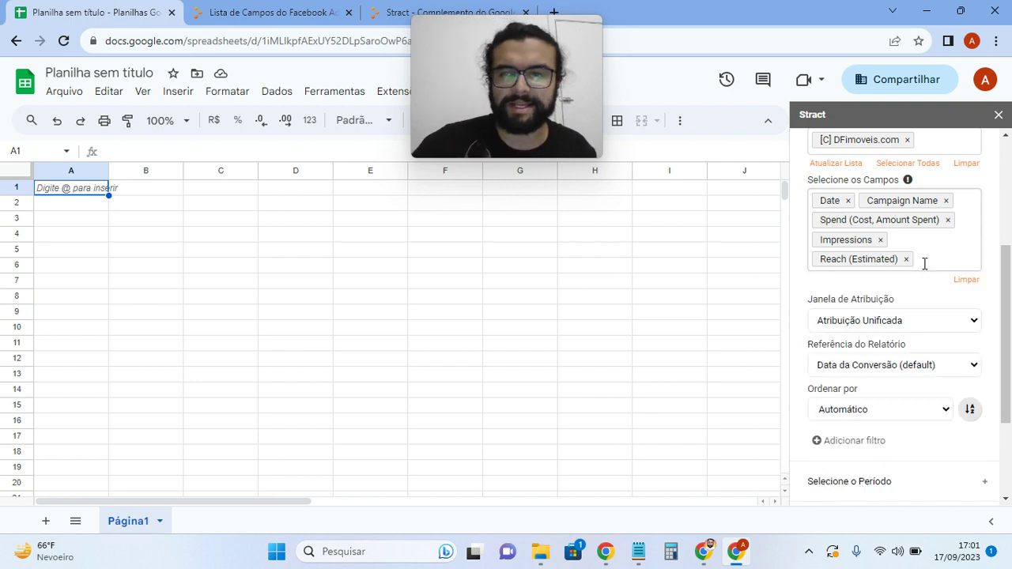
Step: Add the Action Link Clicks metric to the Facebook Ads query's fields
{"action": "type", "text": "link"}
{"action": "scroll", "coordinate": [901, 392], "scroll_direction": "down", "scroll_amount": 2}
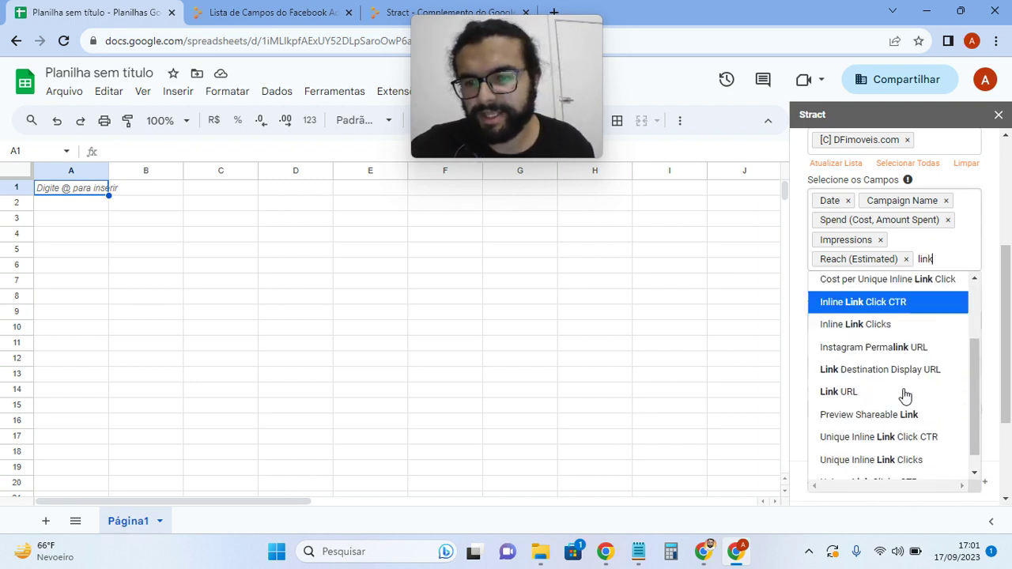
{"action": "scroll", "coordinate": [887, 382], "scroll_direction": "up", "scroll_amount": 3}
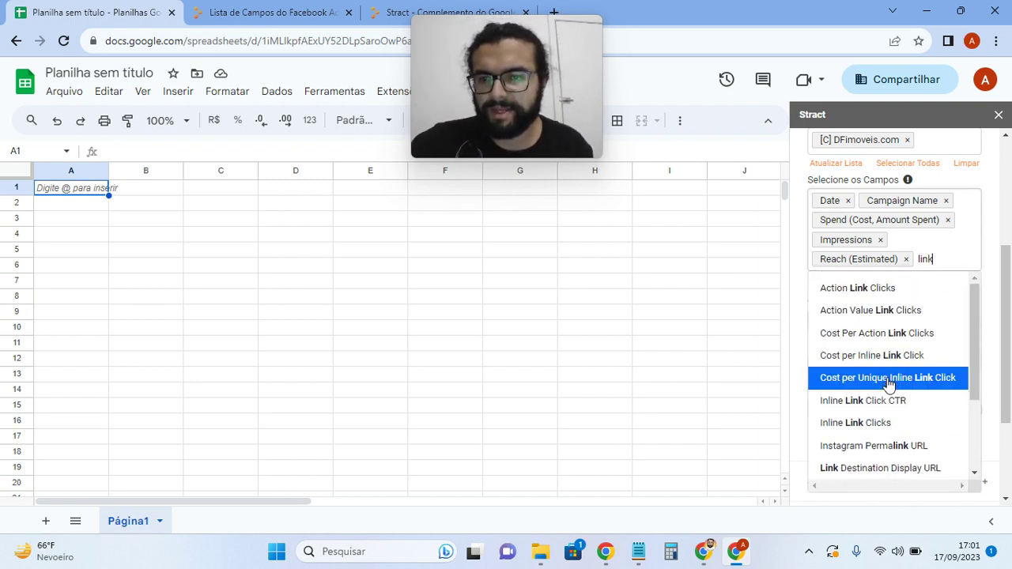
{"action": "left_click", "coordinate": [894, 290]}
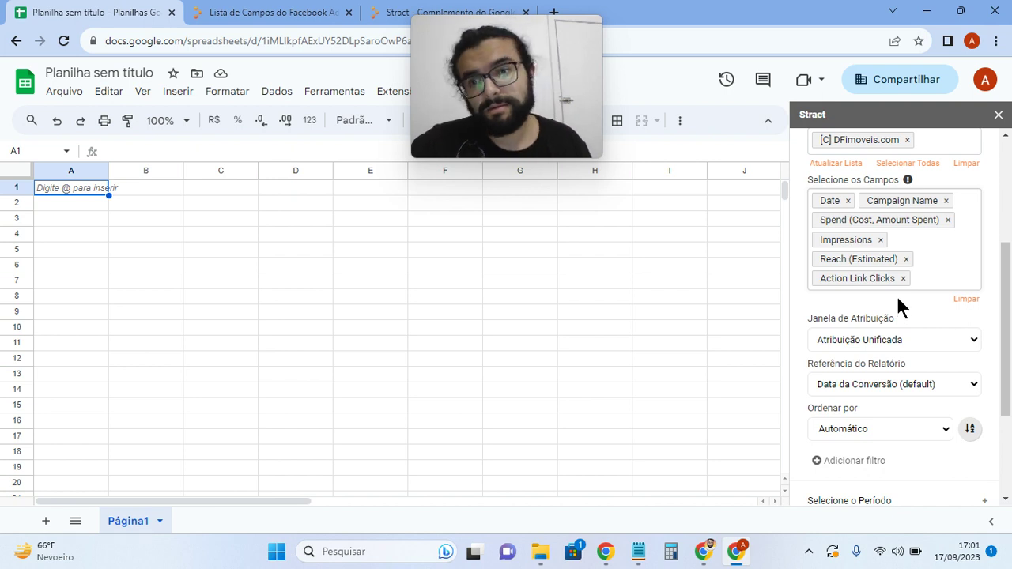
Step: Add the Account Name field to the query and place it between Date and Campaign Name
{"action": "type", "text": "ccount"}
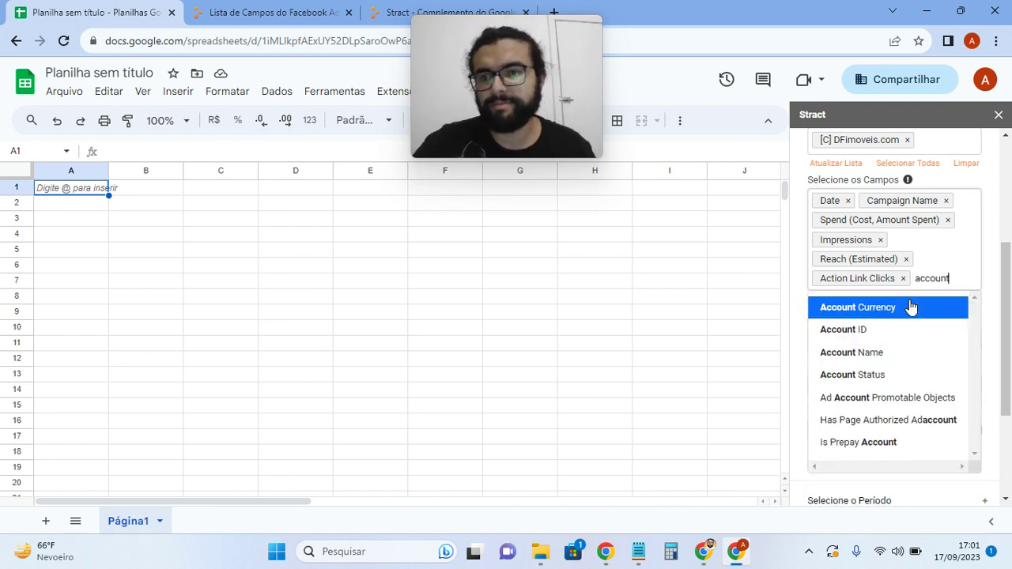
{"action": "left_click", "coordinate": [846, 352]}
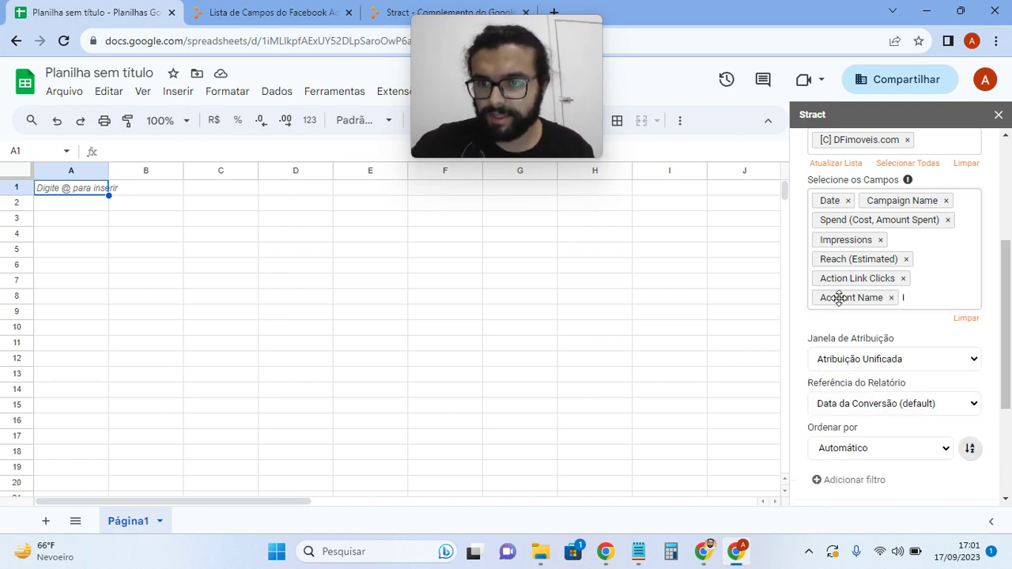
{"action": "left_click_drag", "start_coordinate": [839, 297], "coordinate": [912, 281]}
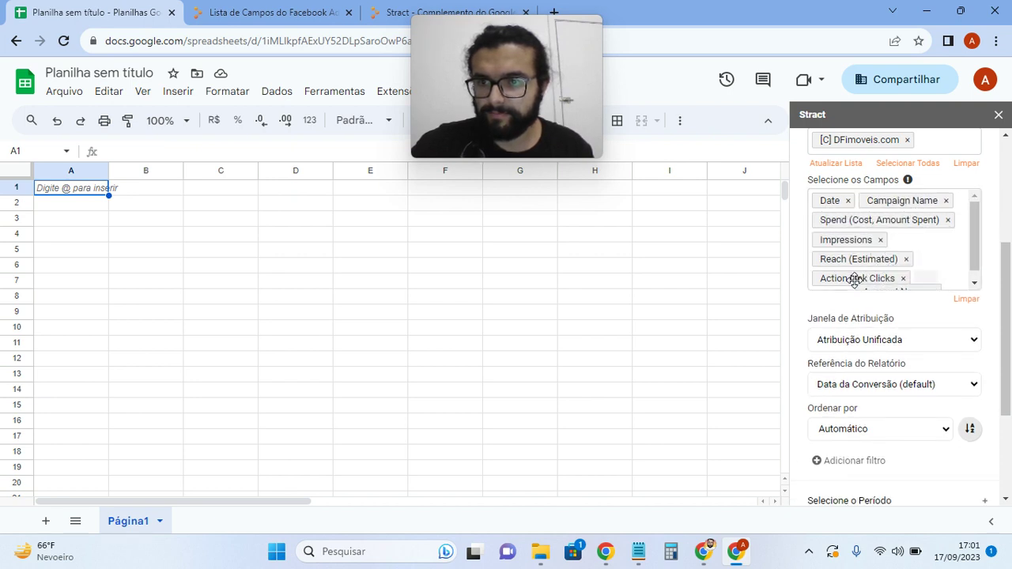
{"action": "left_click_drag", "start_coordinate": [830, 276], "coordinate": [856, 215]}
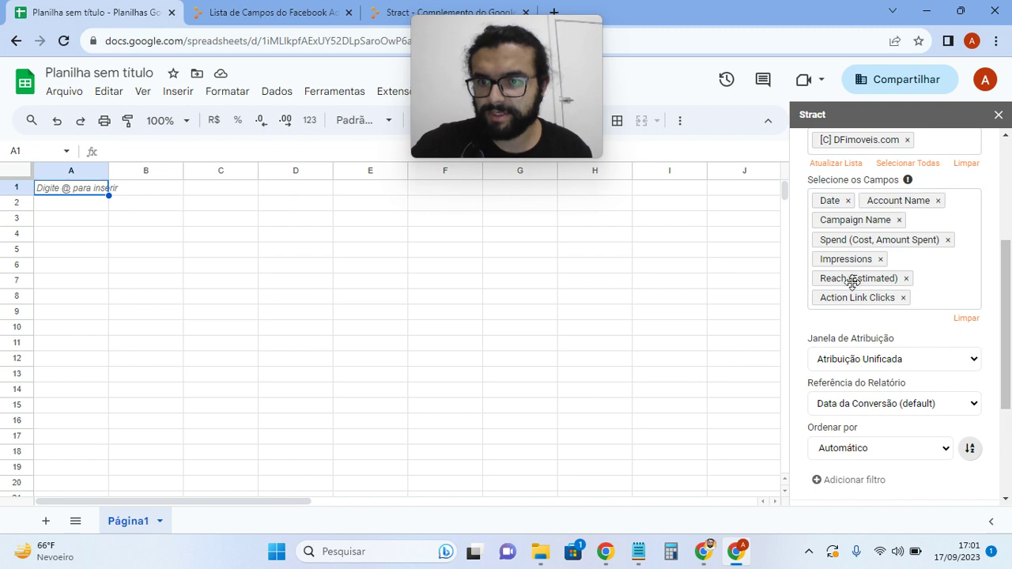
Step: Review the attribution window, report reference and sorting choices, keeping Atribuição Unificada, Data da Conversão (default) and Automático
{"action": "left_click", "coordinate": [883, 359]}
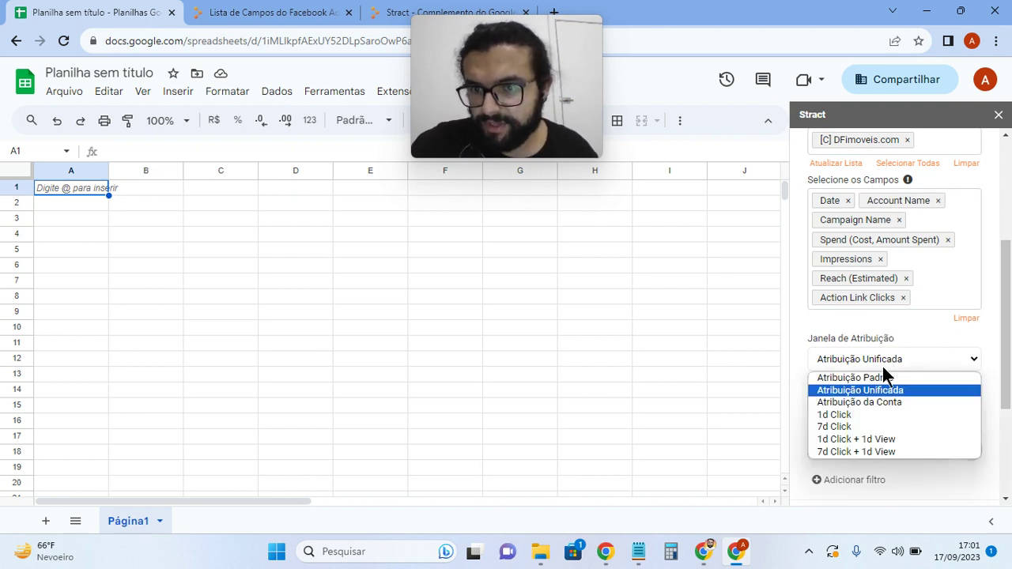
{"action": "left_click", "coordinate": [868, 391]}
{"action": "scroll", "coordinate": [893, 348], "scroll_direction": "down", "scroll_amount": 1}
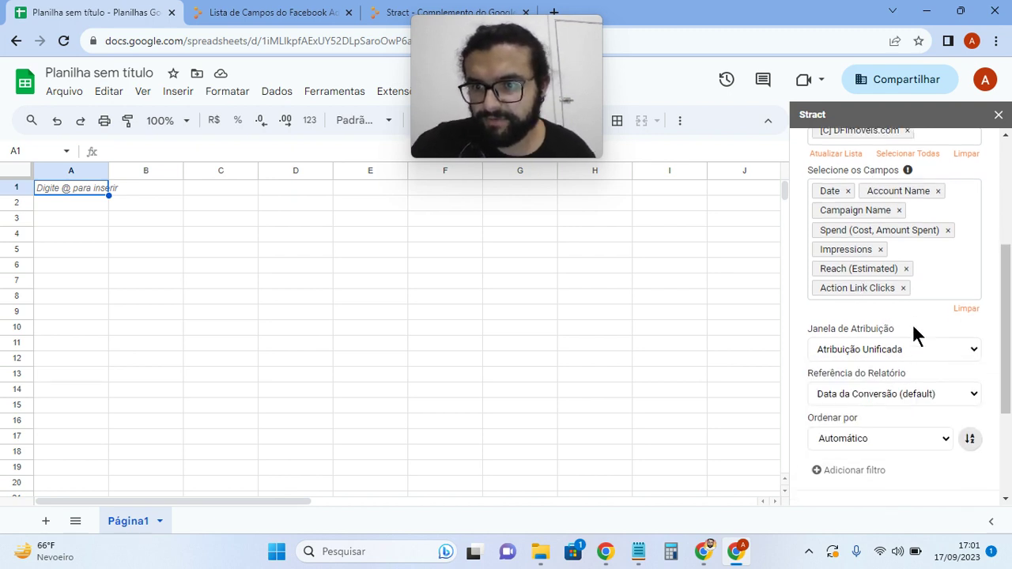
{"action": "scroll", "coordinate": [912, 325], "scroll_direction": "down", "scroll_amount": 2}
{"action": "left_click", "coordinate": [907, 328]}
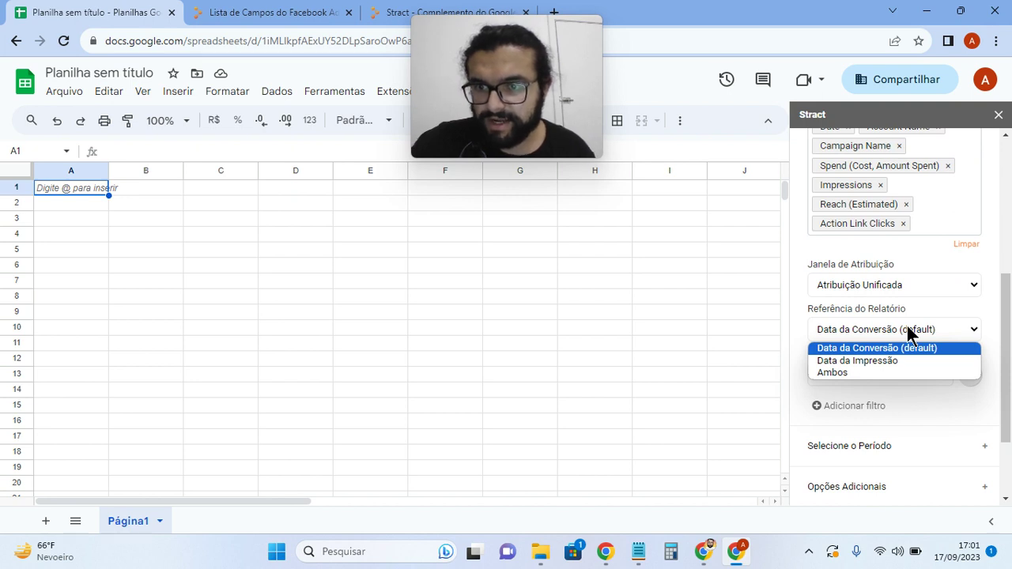
{"action": "left_click", "coordinate": [852, 310]}
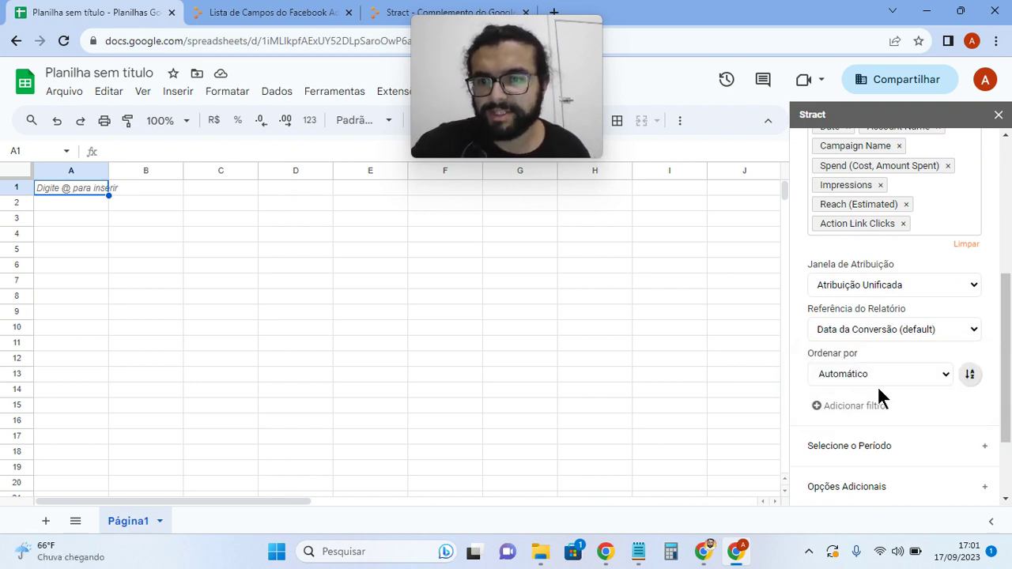
{"action": "scroll", "coordinate": [902, 368], "scroll_direction": "down", "scroll_amount": 1}
{"action": "left_click", "coordinate": [874, 301]}
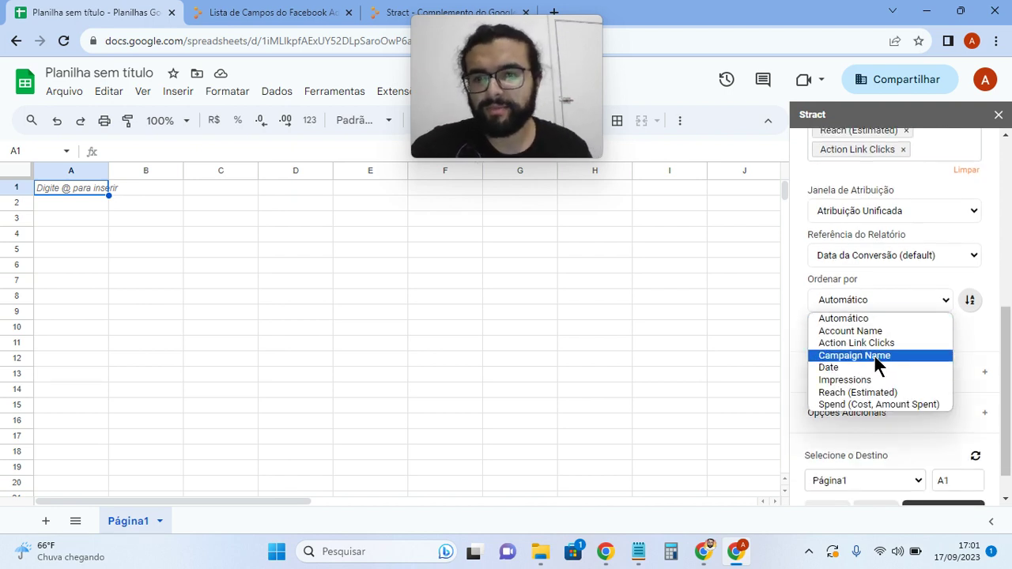
{"action": "left_click", "coordinate": [890, 281]}
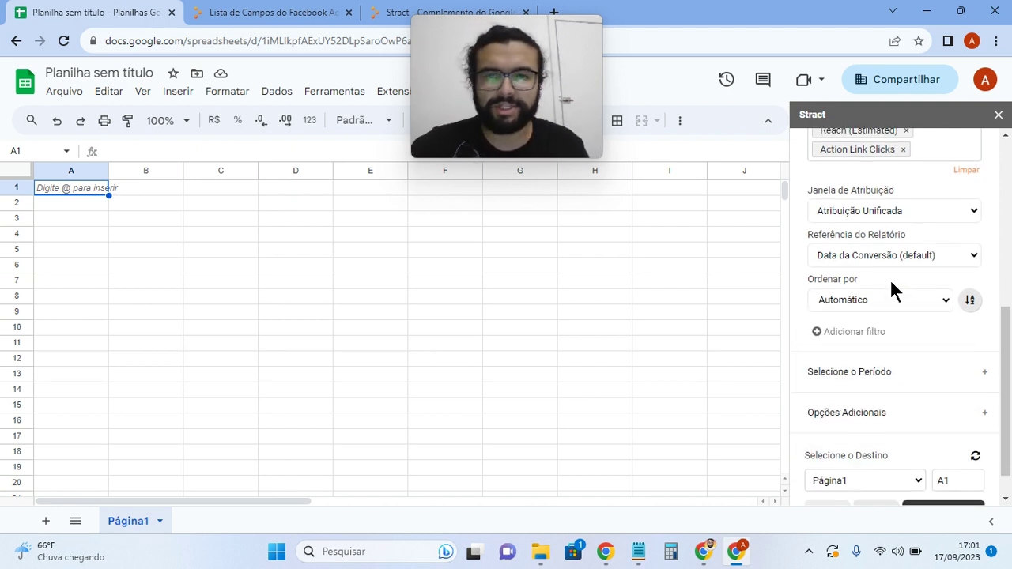
Step: Set the query's period to Personalizado, from 01/08/2023 to 08/08/2023
{"action": "left_click", "coordinate": [894, 372]}
{"action": "left_click", "coordinate": [902, 180]}
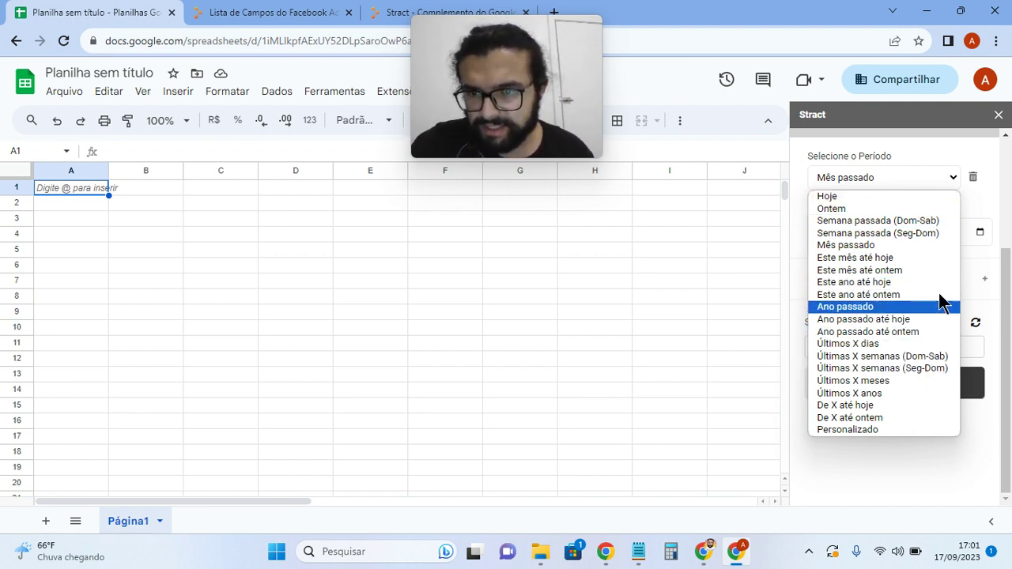
{"action": "left_click", "coordinate": [873, 462]}
{"action": "left_click", "coordinate": [887, 232]}
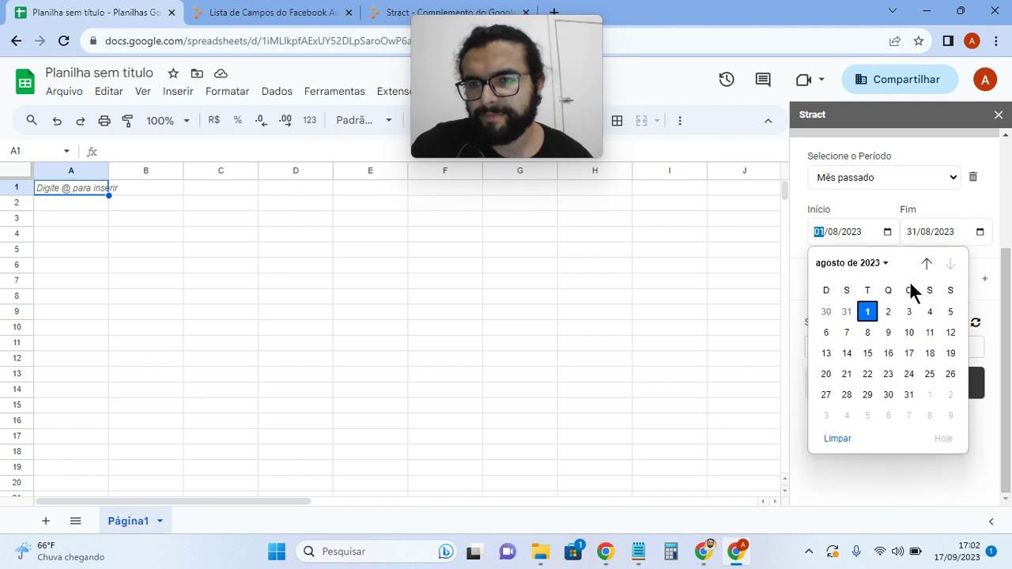
{"action": "left_click", "coordinate": [868, 311]}
{"action": "left_click", "coordinate": [944, 234]}
{"action": "left_click", "coordinate": [979, 232]}
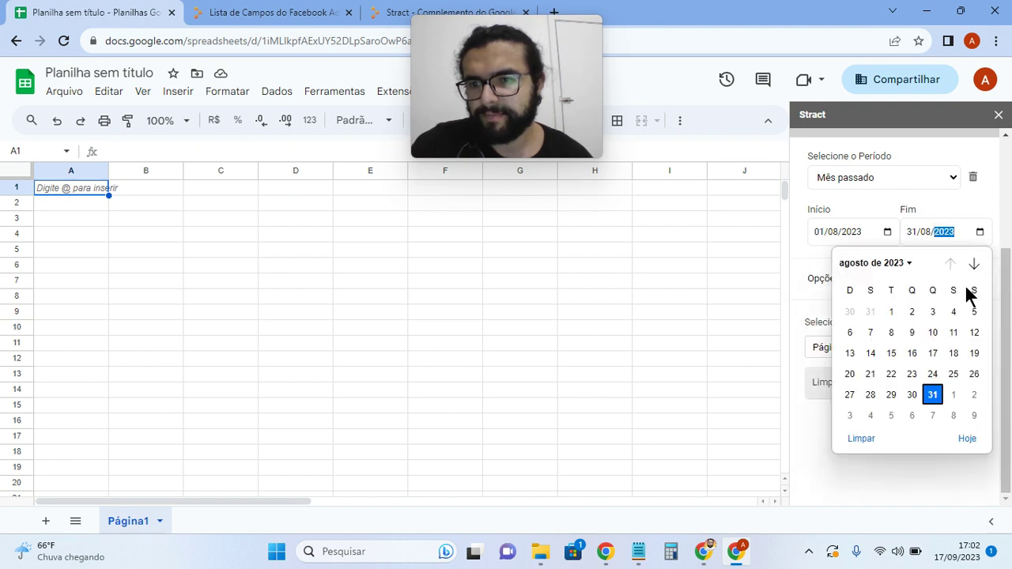
{"action": "key", "text": "Escape"}
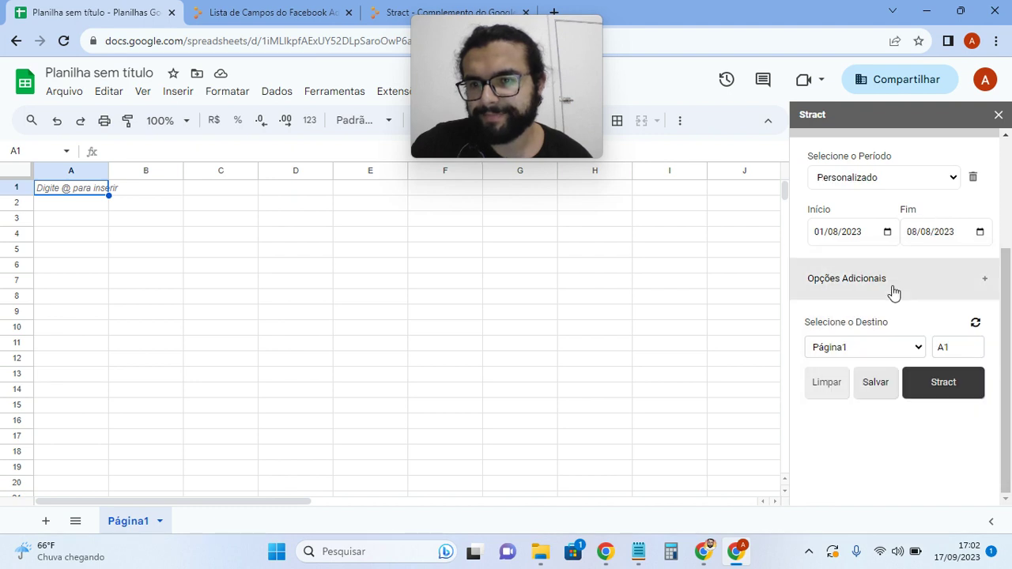
Step: Review the query's additional options and enable Remover cabeçalho ao retornar os dados
{"action": "left_click", "coordinate": [890, 284]}
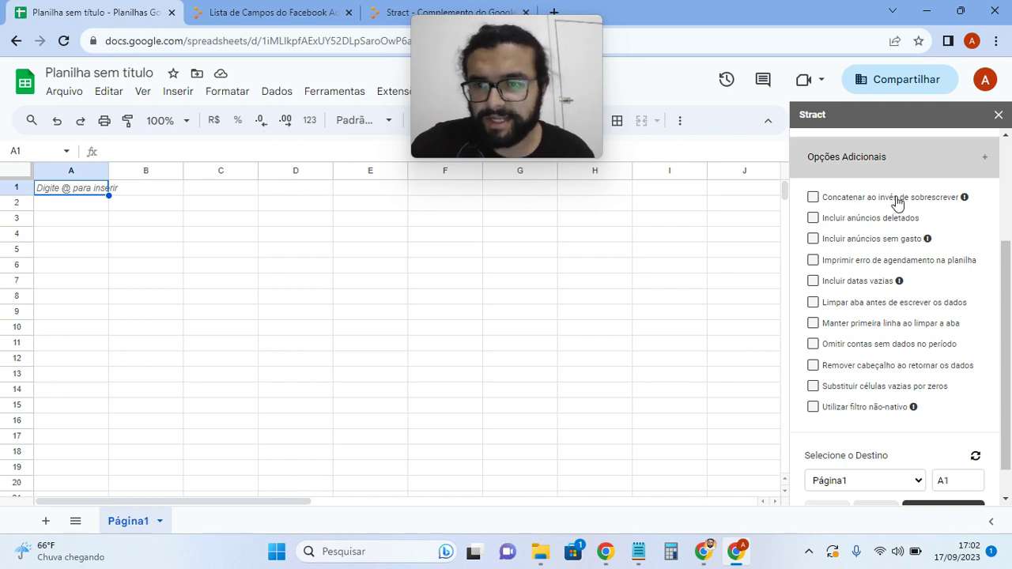
{"action": "mouse_move", "coordinate": [966, 201]}
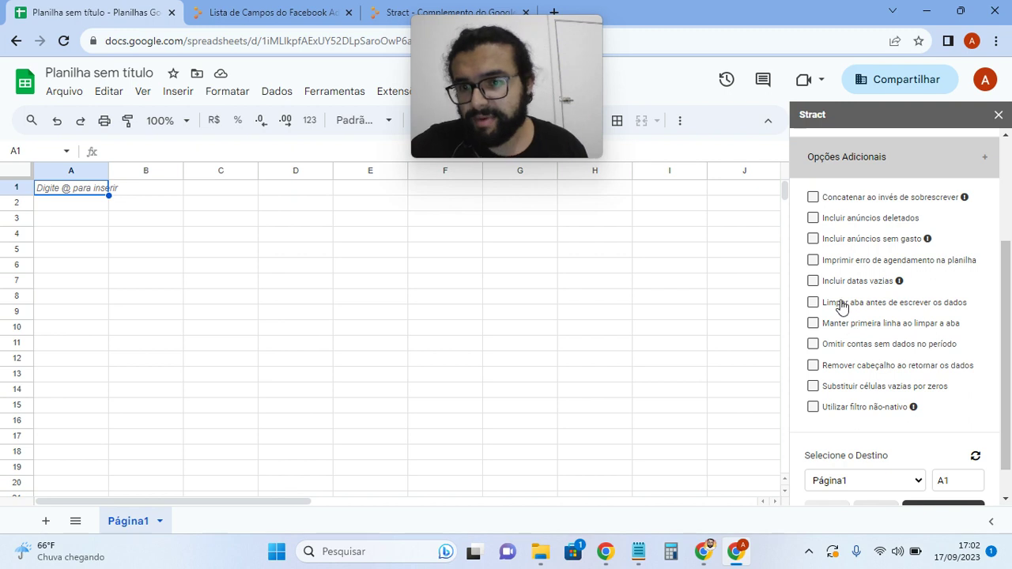
{"action": "left_click", "coordinate": [827, 367]}
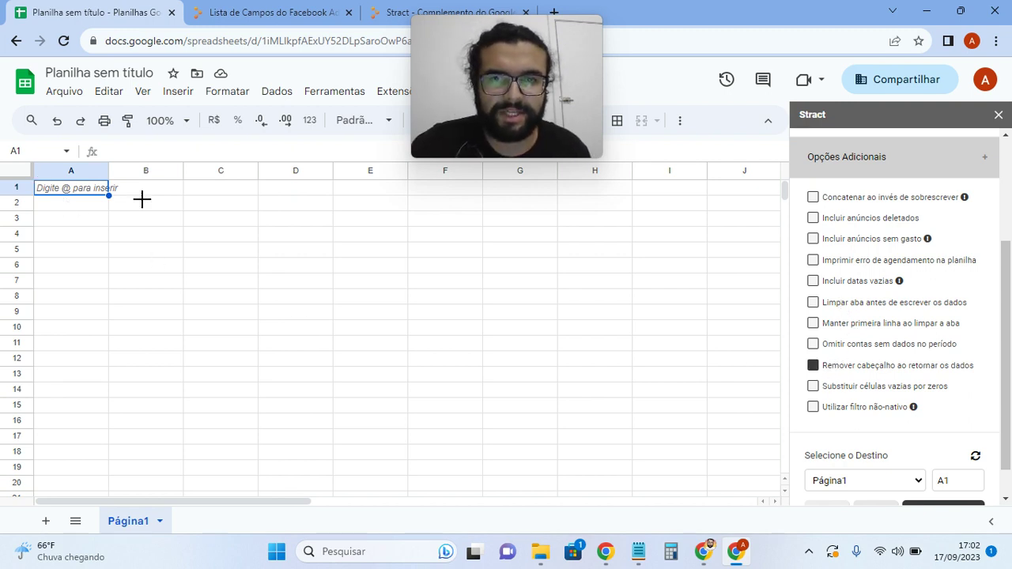
Step: Return to the query configuration and review the selected fields that make up the header row
{"action": "scroll", "coordinate": [894, 261], "scroll_direction": "up", "scroll_amount": 3}
{"action": "left_click", "coordinate": [894, 251]}
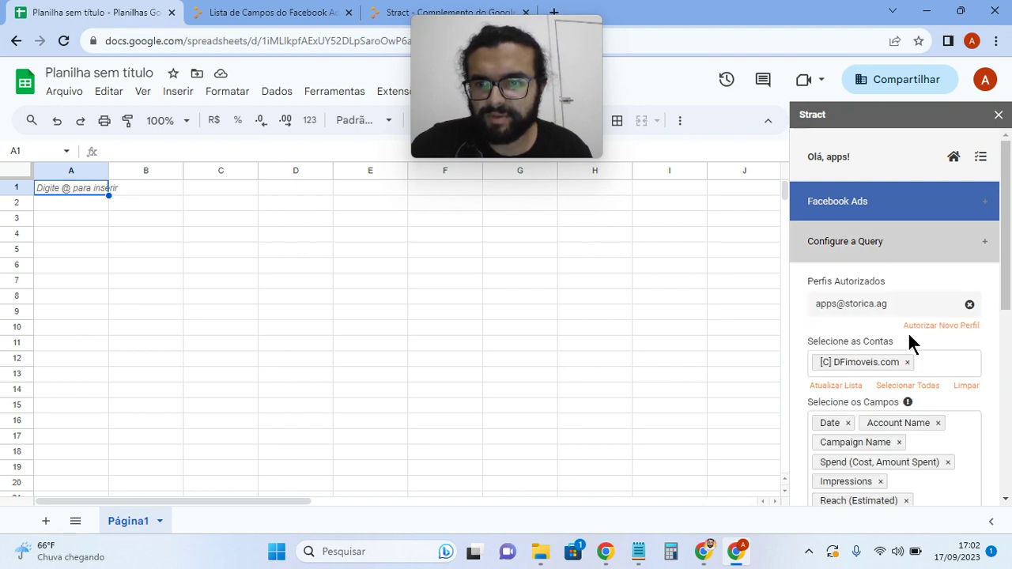
{"action": "scroll", "coordinate": [883, 210], "scroll_direction": "down", "scroll_amount": 2}
{"action": "scroll", "coordinate": [888, 221], "scroll_direction": "up", "scroll_amount": 2}
{"action": "left_click", "coordinate": [885, 241]}
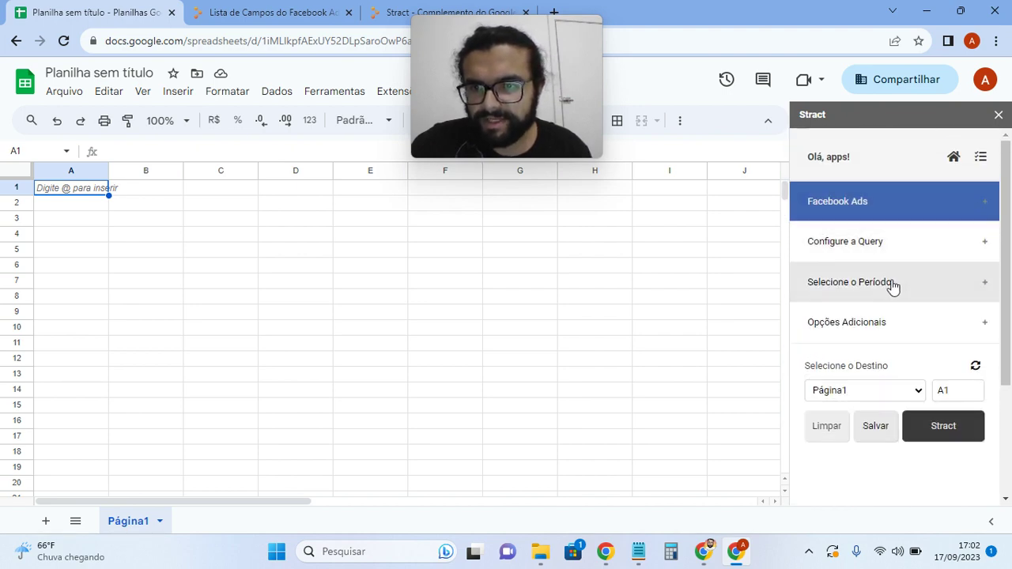
{"action": "left_click", "coordinate": [893, 286]}
{"action": "left_click", "coordinate": [828, 246]}
{"action": "scroll", "coordinate": [869, 285], "scroll_direction": "down", "scroll_amount": 3}
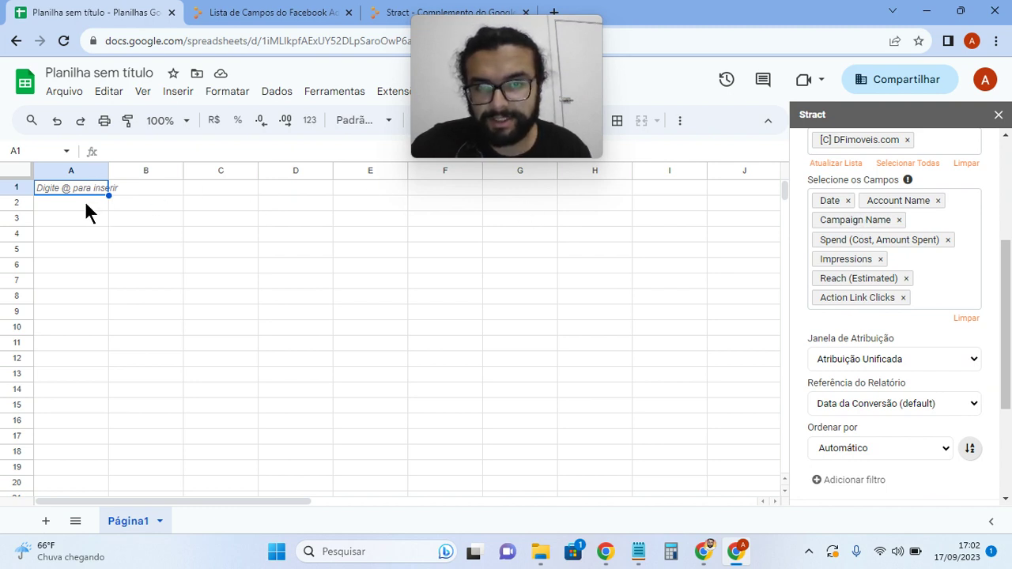
Step: Disable the additional option Remover cabeçalho ao retornar os dados
{"action": "scroll", "coordinate": [838, 317], "scroll_direction": "down", "scroll_amount": 3}
{"action": "left_click", "coordinate": [849, 376]}
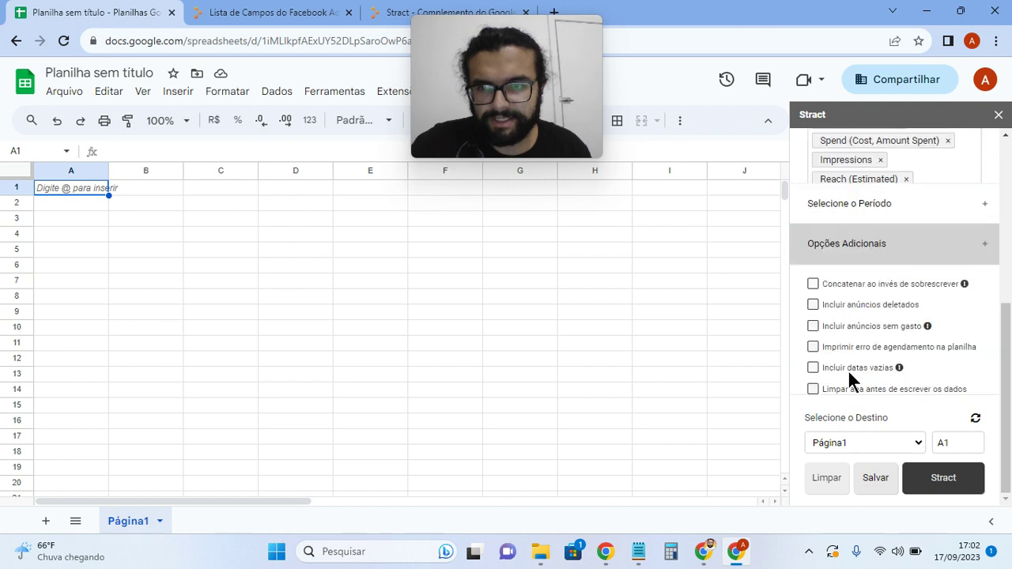
{"action": "scroll", "coordinate": [845, 372], "scroll_direction": "down", "scroll_amount": 2}
{"action": "left_click", "coordinate": [838, 334]}
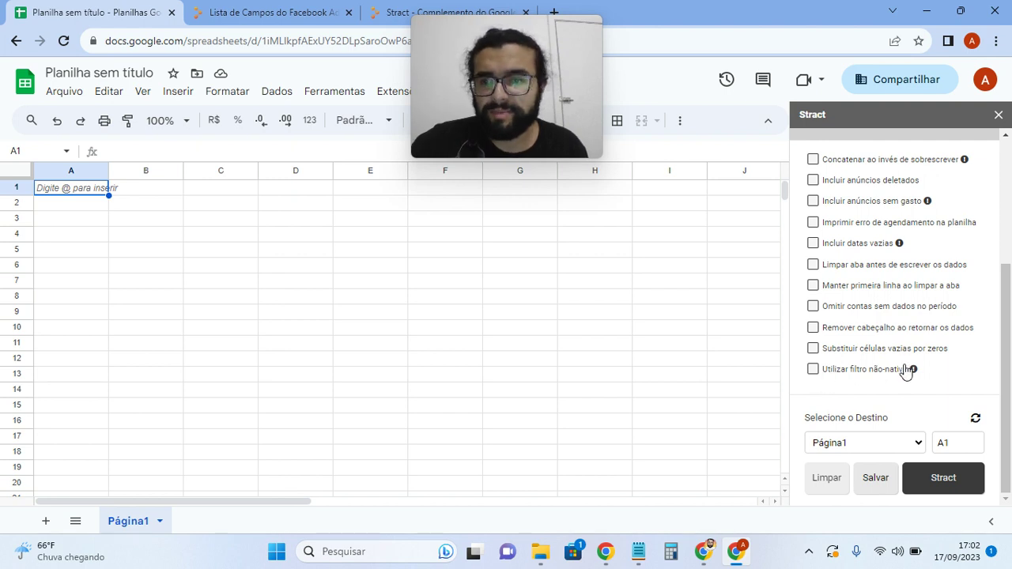
Step: Keep Página1, cell A1, as the destination and start saving the query under the name "Campanhas Faceboo"
{"action": "left_click", "coordinate": [909, 443]}
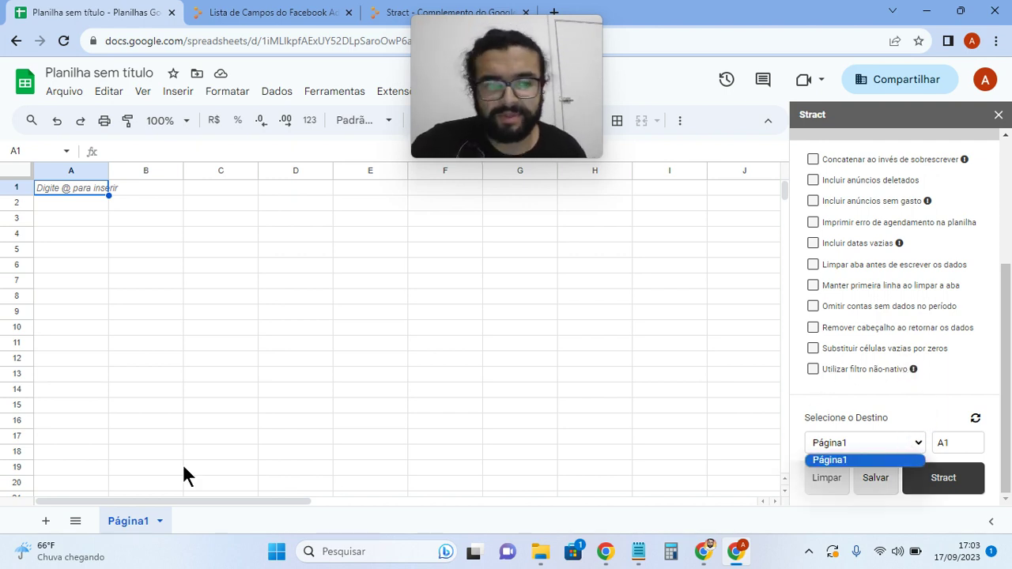
{"action": "left_click", "coordinate": [958, 442]}
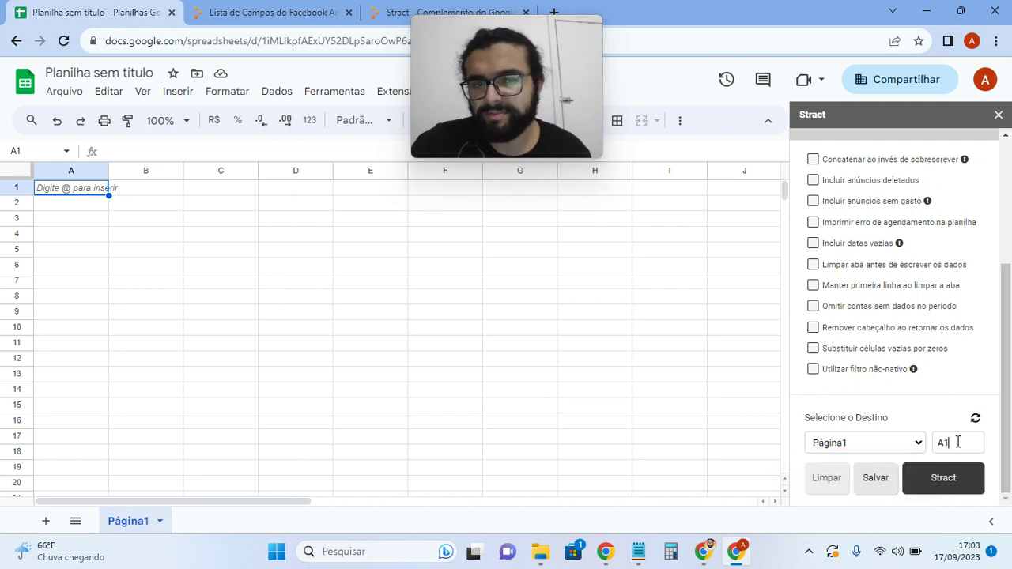
{"action": "left_click", "coordinate": [870, 479]}
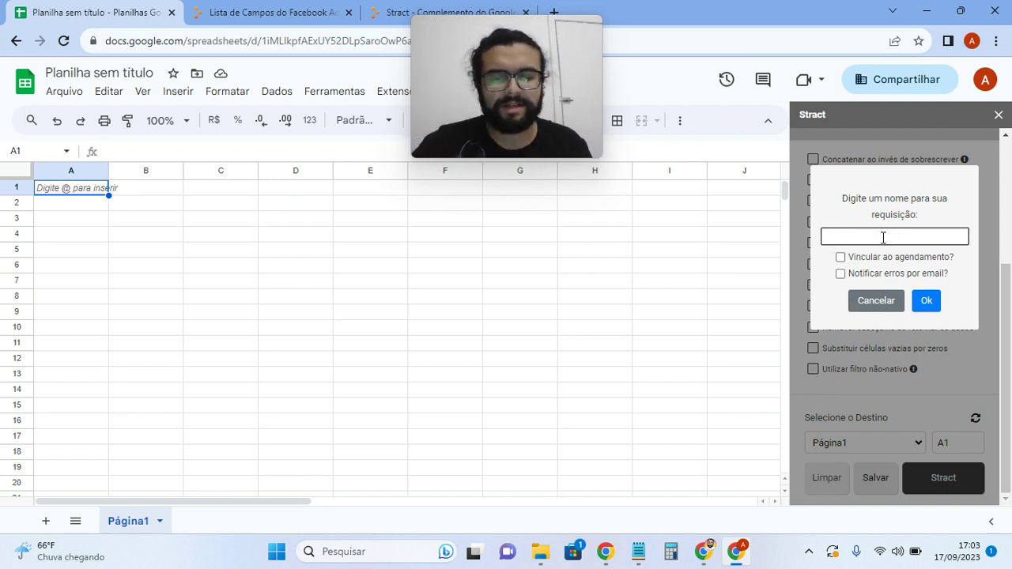
{"action": "key", "text": "Caps_Lock"}
{"action": "type", "text": "C"}
{"action": "key", "text": "Caps_Lock"}
{"action": "type", "text": "ampanhas"}
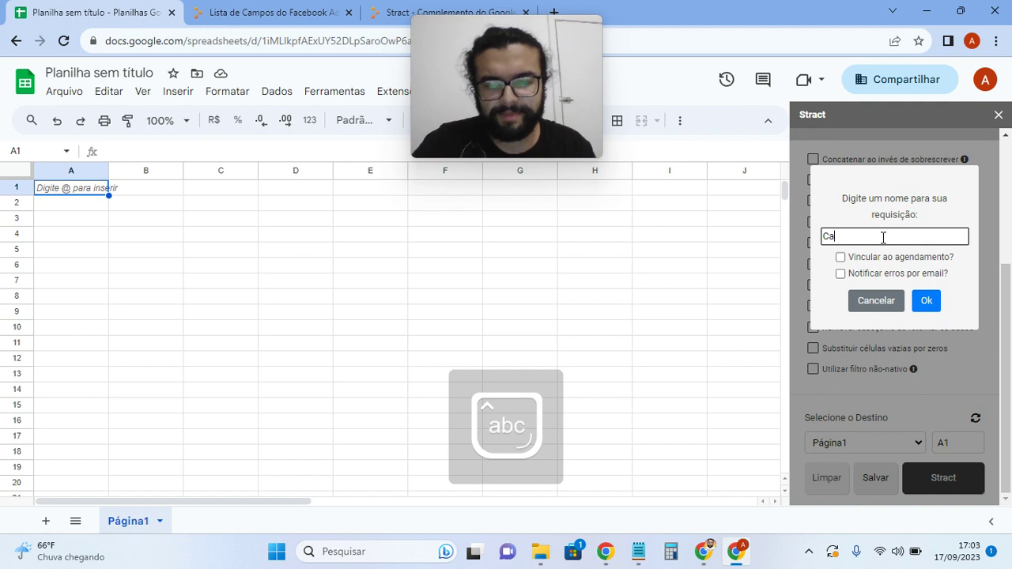
{"action": "key", "text": "Caps_Lock"}
{"action": "type", "text": "F"}
{"action": "key", "text": "Caps_Lock"}
{"action": "type", "text": "acebook"}
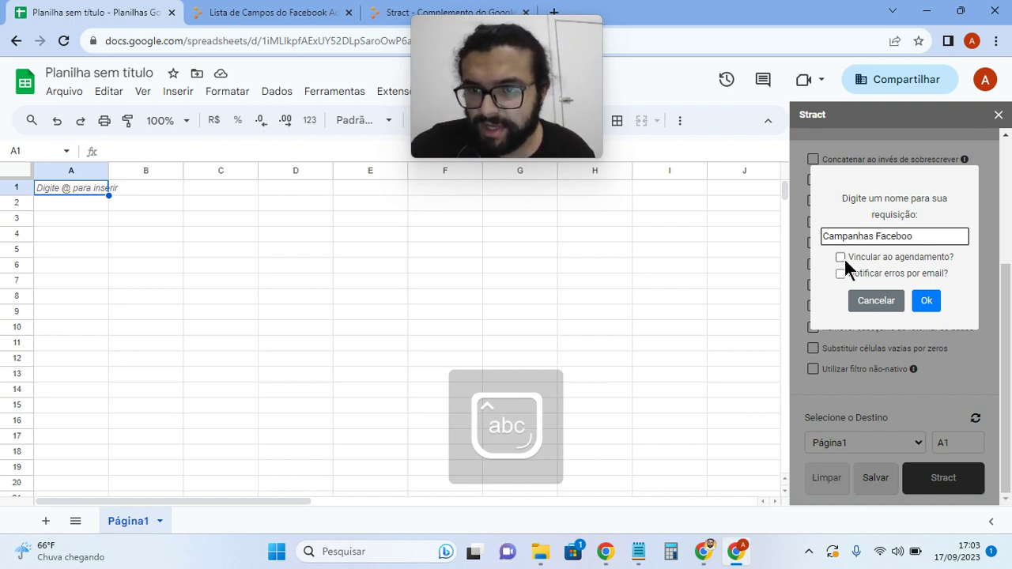
Step: Link the query to scheduling, enable error notifications by email, and complete the save
{"action": "left_click", "coordinate": [841, 257]}
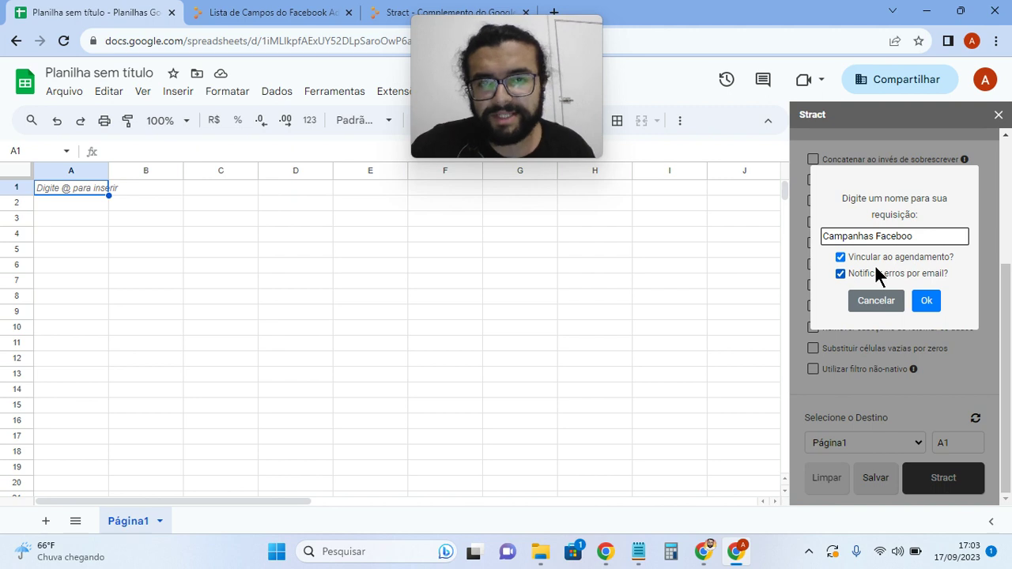
{"action": "left_click", "coordinate": [924, 308]}
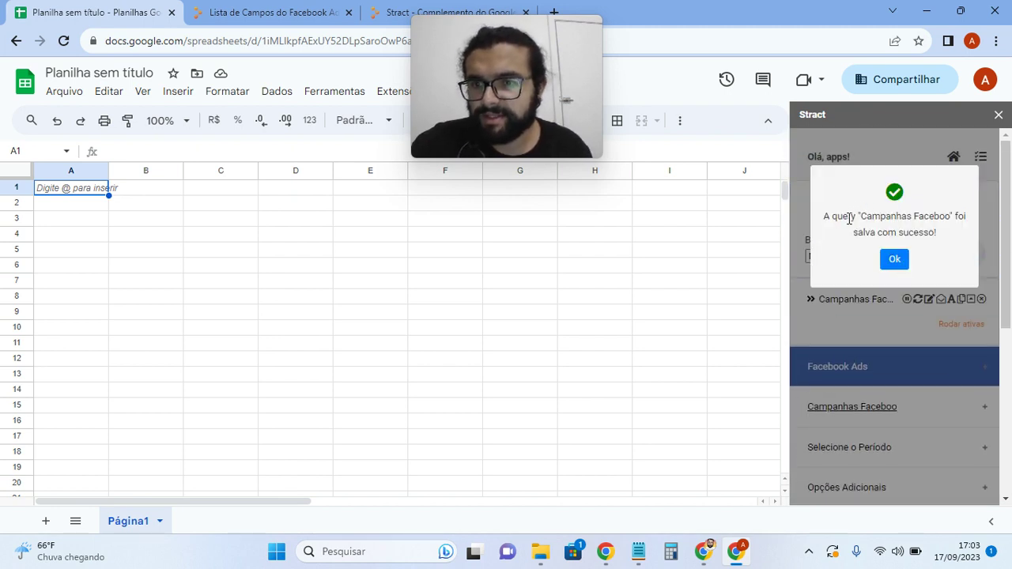
{"action": "left_click_drag", "start_coordinate": [843, 223], "coordinate": [960, 226]}
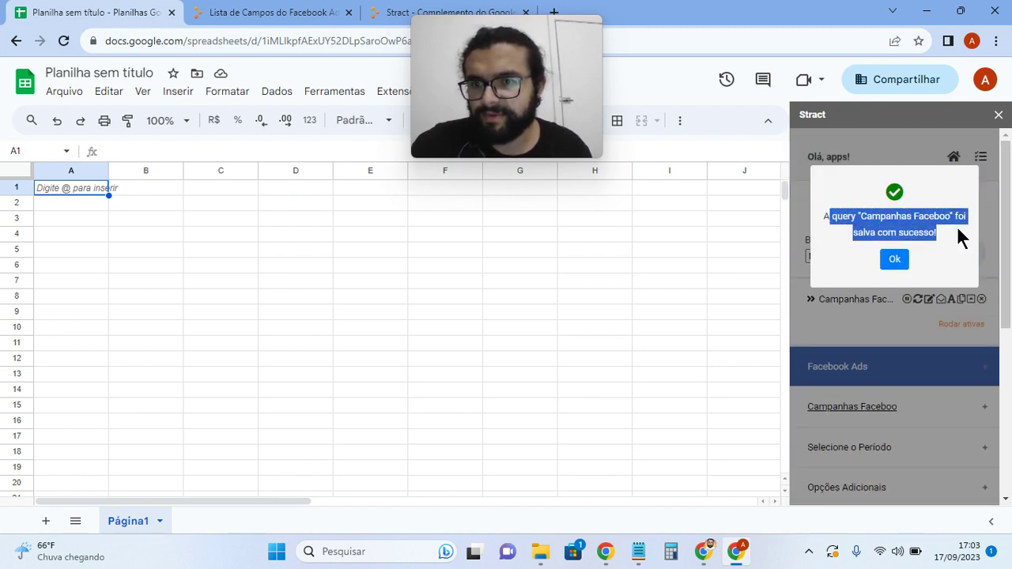
{"action": "left_click", "coordinate": [896, 260]}
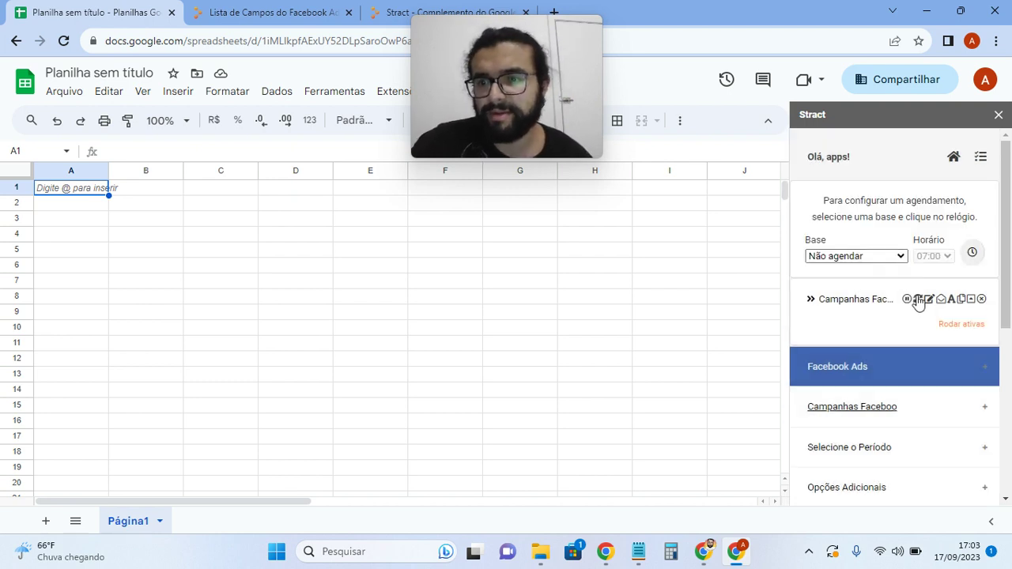
{"action": "left_click", "coordinate": [919, 300]}
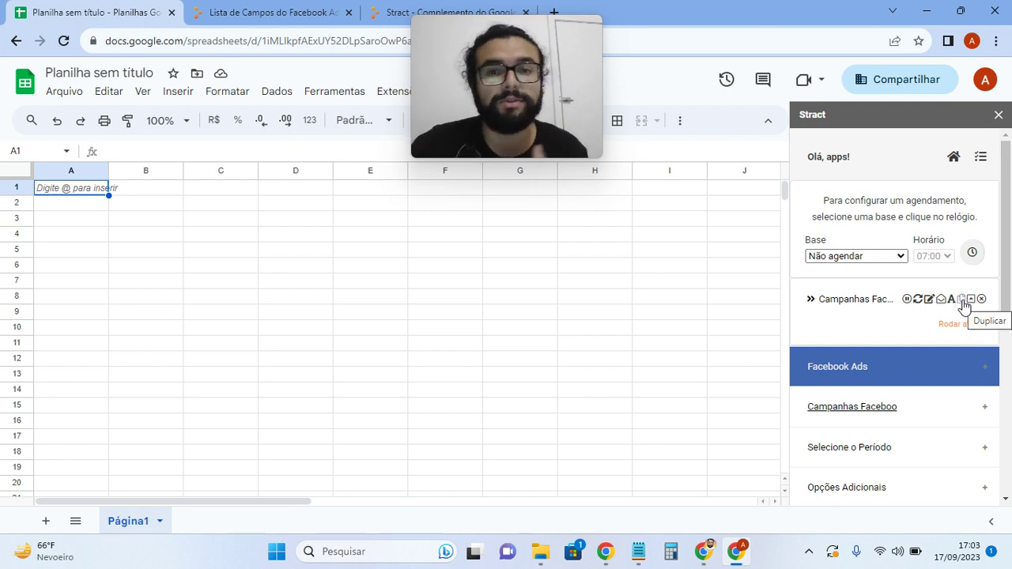
Step: Run the Facebook Ads query with Stract to deposit its data at cell A1 of Página1, and dismiss the completion notice
{"action": "scroll", "coordinate": [894, 304], "scroll_direction": "down", "scroll_amount": 5}
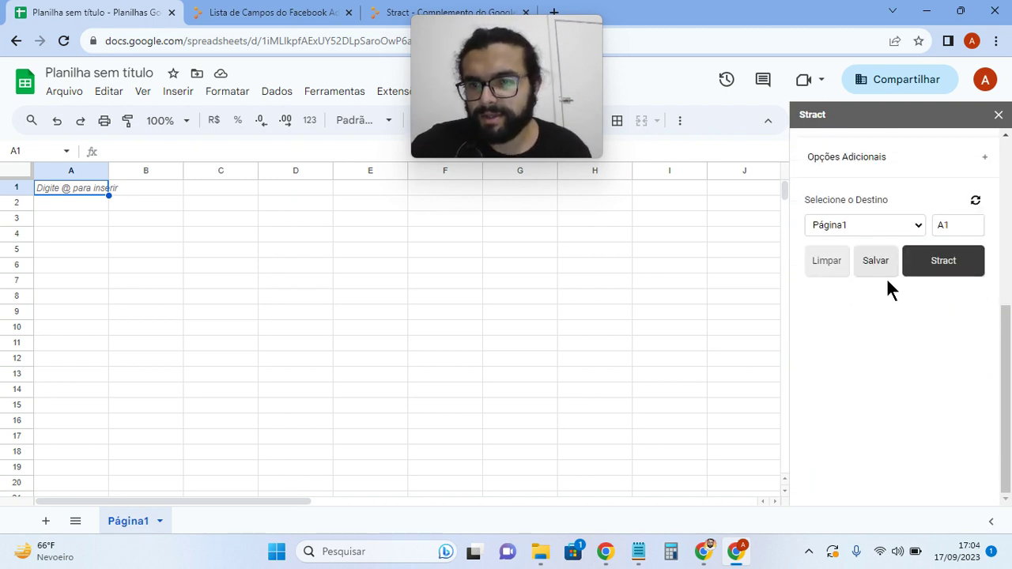
{"action": "left_click", "coordinate": [928, 271]}
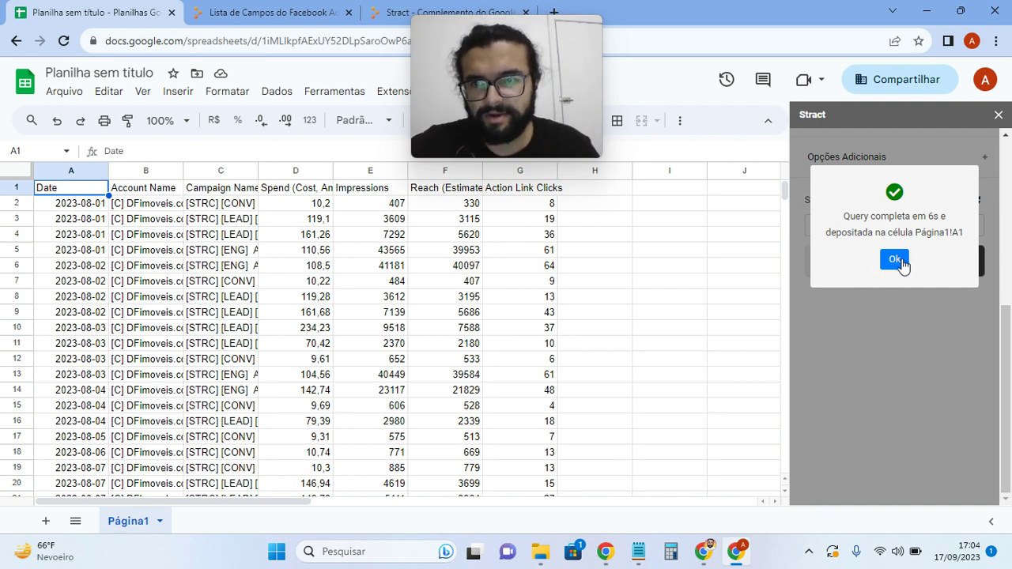
{"action": "left_click", "coordinate": [894, 260]}
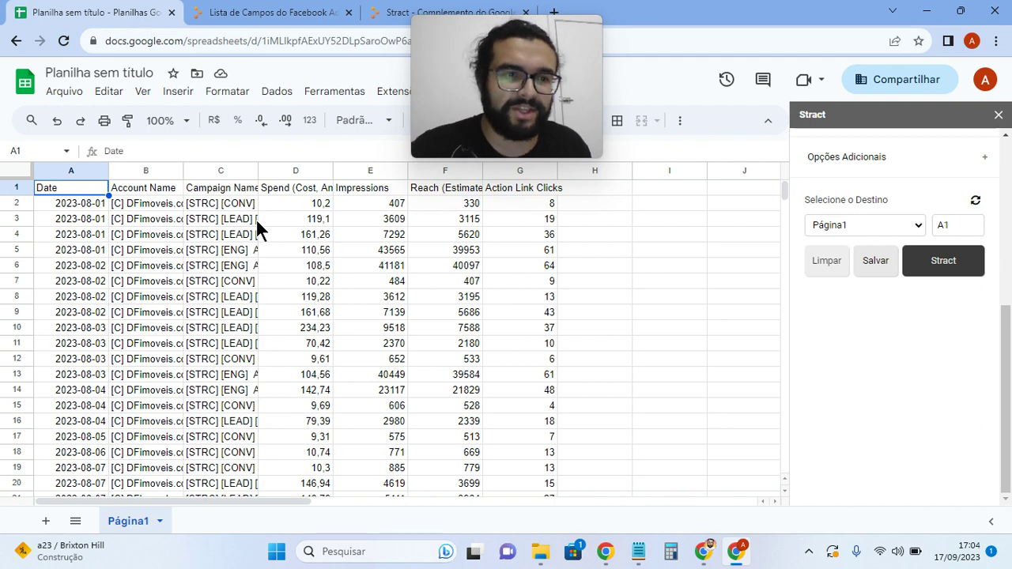
Step: Examine the extracted rows in the Date, Account Name, Campaign Name and Spend columns down to the last record
{"action": "left_click_drag", "start_coordinate": [77, 206], "coordinate": [47, 407]}
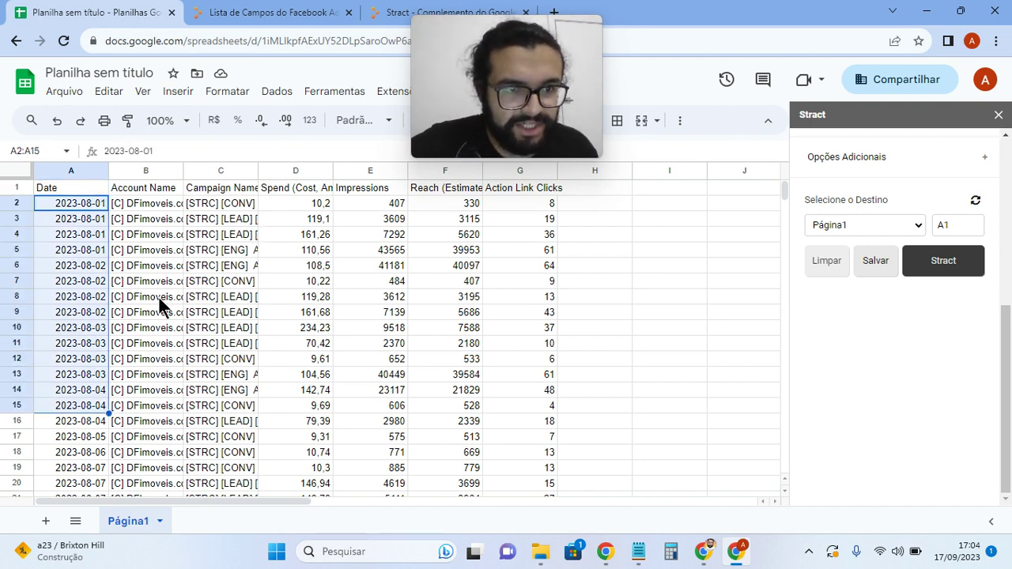
{"action": "left_click", "coordinate": [166, 215]}
{"action": "left_click", "coordinate": [218, 216]}
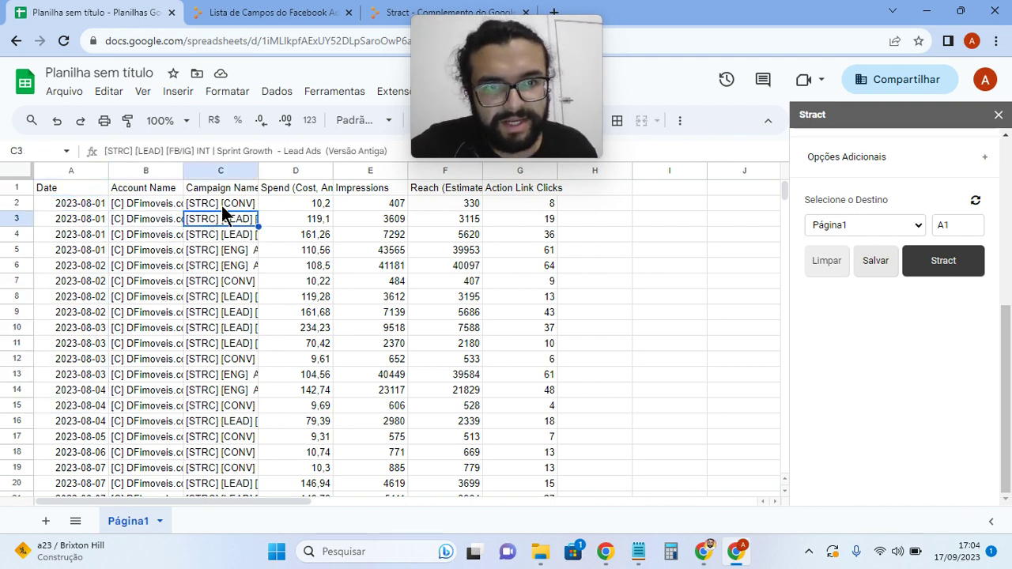
{"action": "left_click", "coordinate": [220, 204]}
{"action": "left_click", "coordinate": [304, 223]}
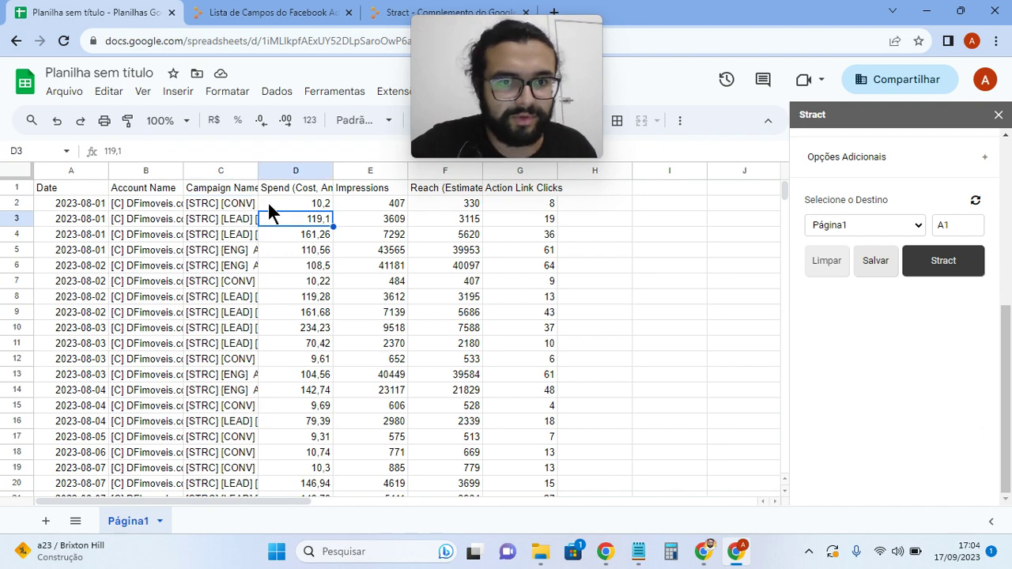
{"action": "left_click", "coordinate": [269, 203]}
{"action": "left_click_drag", "start_coordinate": [317, 291], "coordinate": [304, 398]}
{"action": "scroll", "coordinate": [304, 397], "scroll_direction": "down", "scroll_amount": 5}
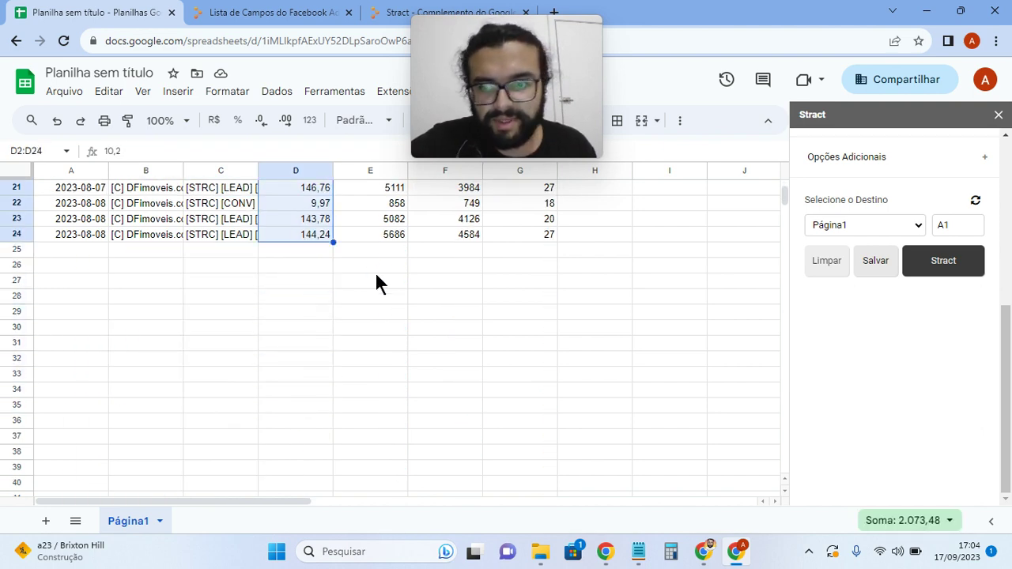
Step: Examine the extracted Impressions, Reach and Action Link Clicks columns, and return to the beginning of the sheet
{"action": "scroll", "coordinate": [375, 271], "scroll_direction": "up", "scroll_amount": 7}
{"action": "scroll", "coordinate": [792, 436], "scroll_direction": "up", "scroll_amount": 5}
{"action": "left_click_drag", "start_coordinate": [362, 208], "coordinate": [385, 283]}
{"action": "scroll", "coordinate": [444, 208], "scroll_direction": "up", "scroll_amount": 4}
{"action": "left_click_drag", "start_coordinate": [443, 208], "coordinate": [532, 293]}
{"action": "scroll", "coordinate": [533, 293], "scroll_direction": "up", "scroll_amount": 5}
{"action": "left_click_drag", "start_coordinate": [544, 205], "coordinate": [535, 335]}
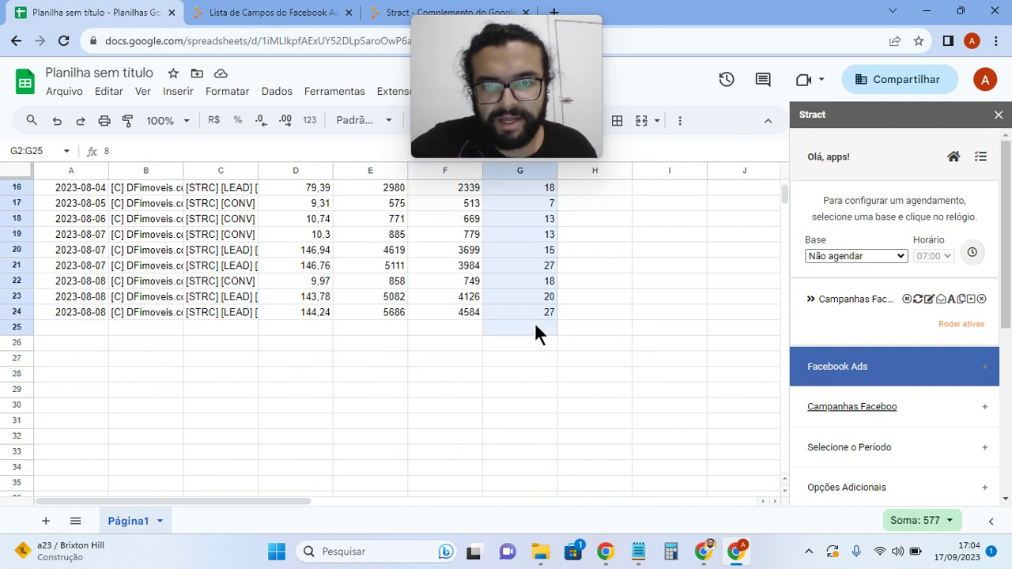
{"action": "left_click", "coordinate": [592, 343]}
{"action": "scroll", "coordinate": [506, 304], "scroll_direction": "up", "scroll_amount": 5}
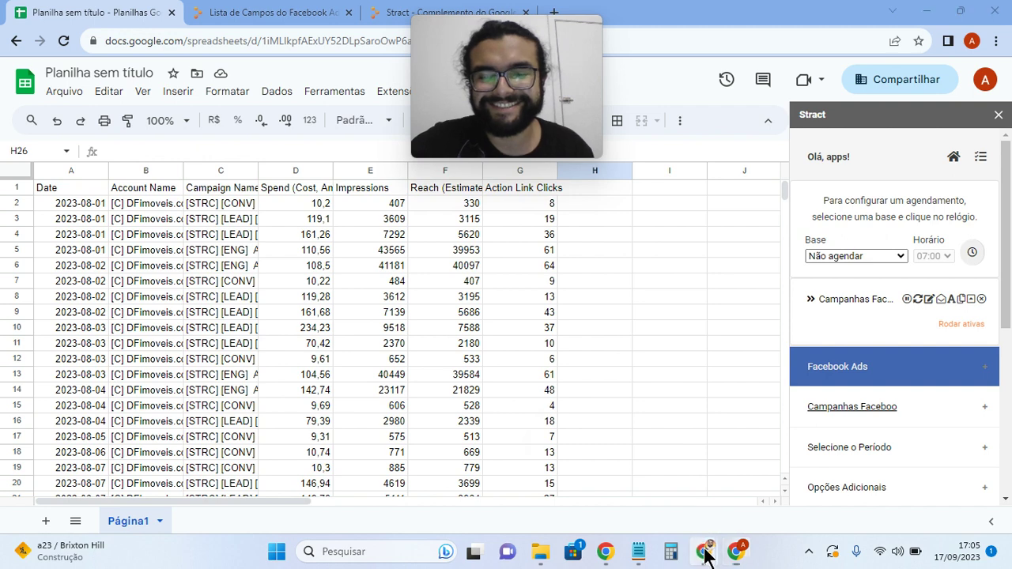
{"action": "mouse_move", "coordinate": [704, 551]}
{"action": "left_click", "coordinate": [751, 486]}
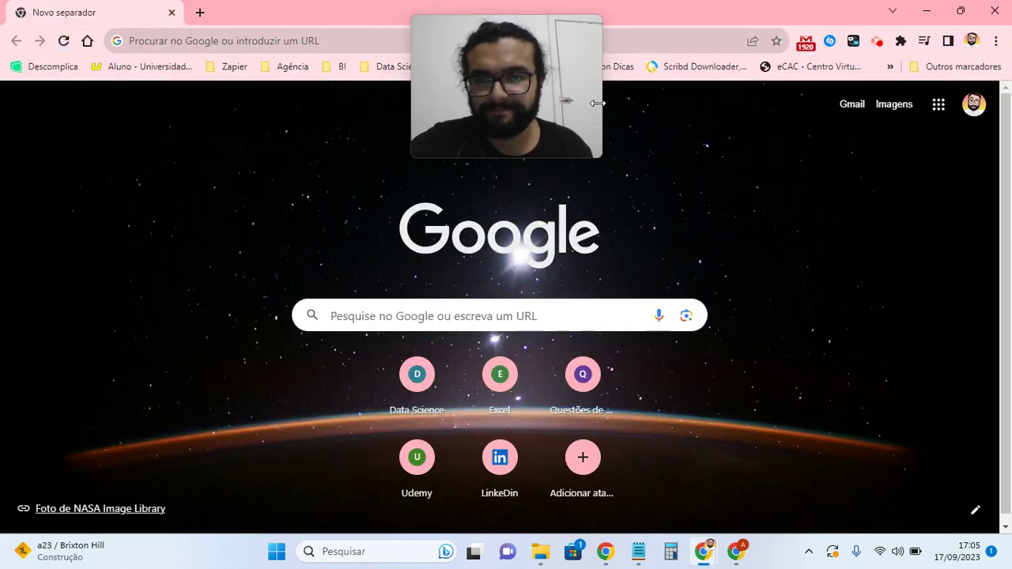
{"action": "mouse_move", "coordinate": [522, 95]}
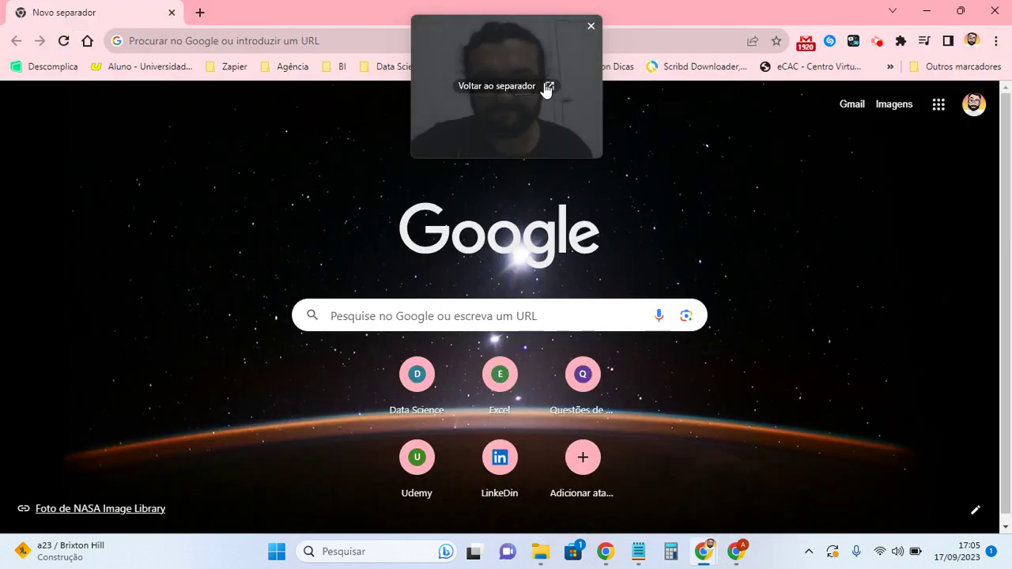
{"action": "mouse_move", "coordinate": [711, 551]}
{"action": "left_click", "coordinate": [641, 482]}
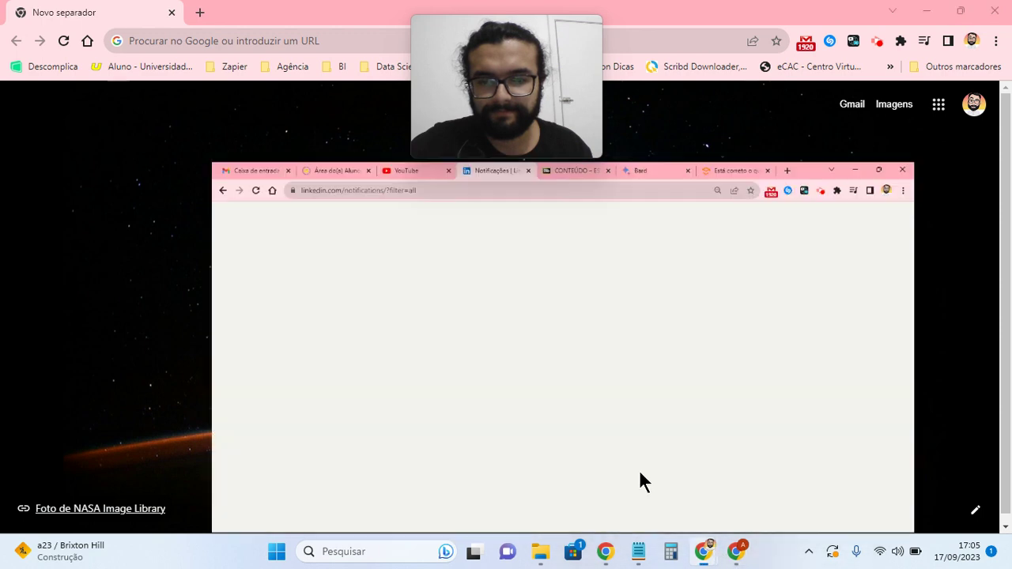